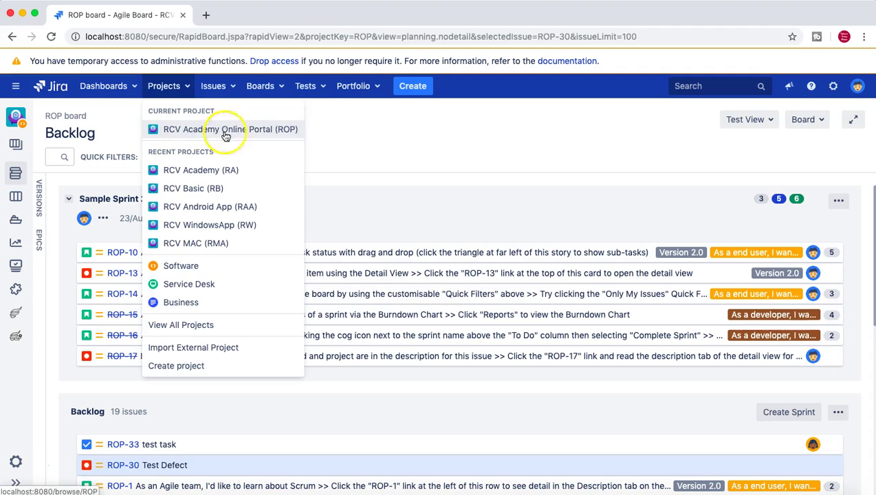
Switch to the RCV Academy Online Portal (ROP) project and open its Project settings
click(292, 131)
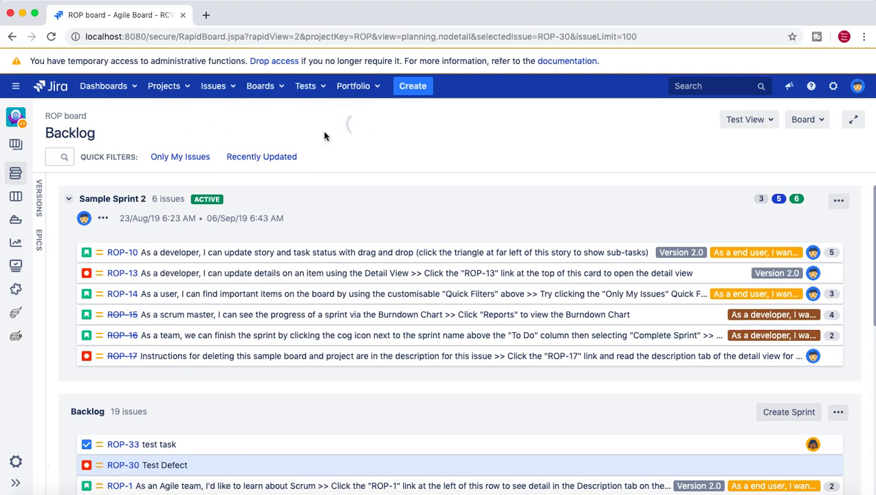
click(11, 461)
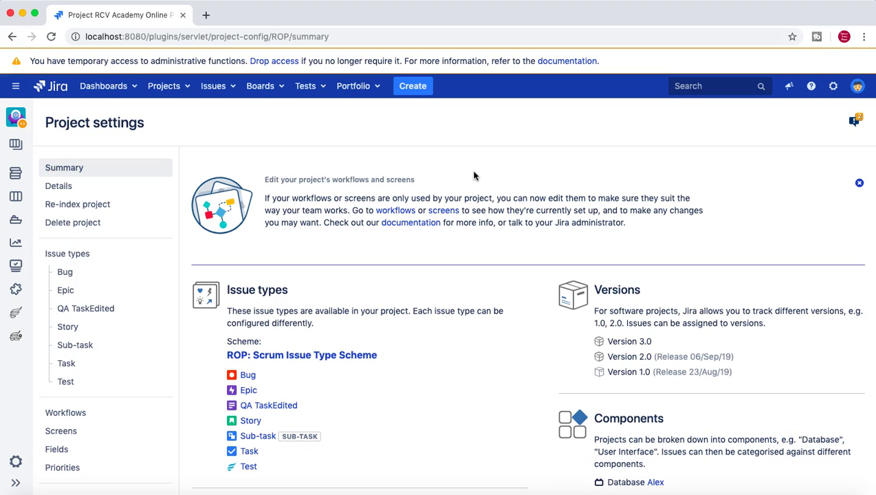
click(492, 166)
click(391, 336)
scroll(392, 335, down, 5)
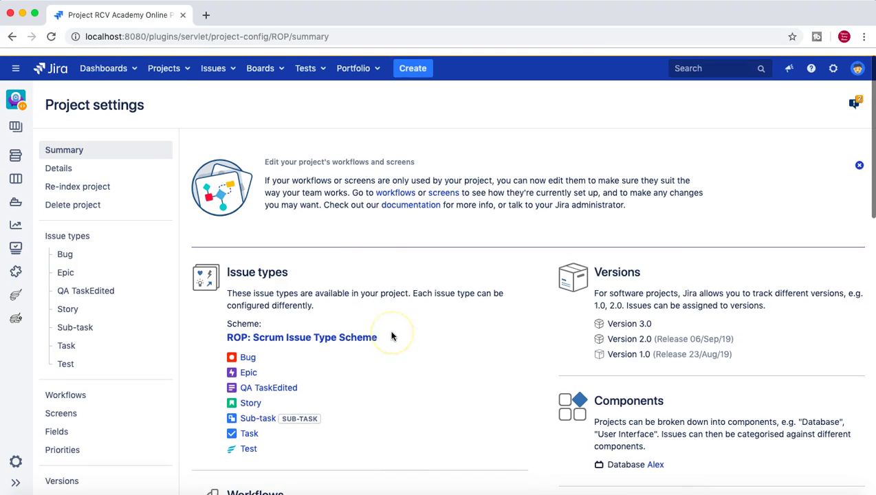
scroll(391, 336, down, 3)
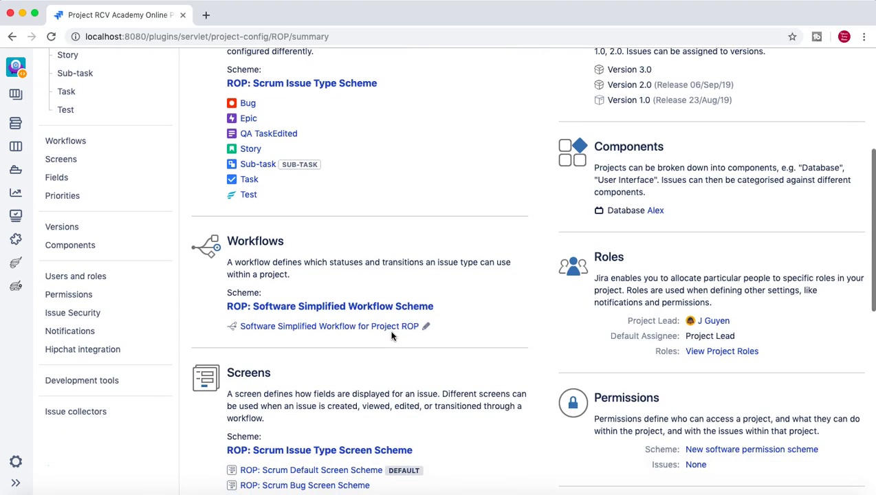
scroll(391, 336, up, 3)
scroll(391, 336, up, 2)
scroll(391, 336, up, 1)
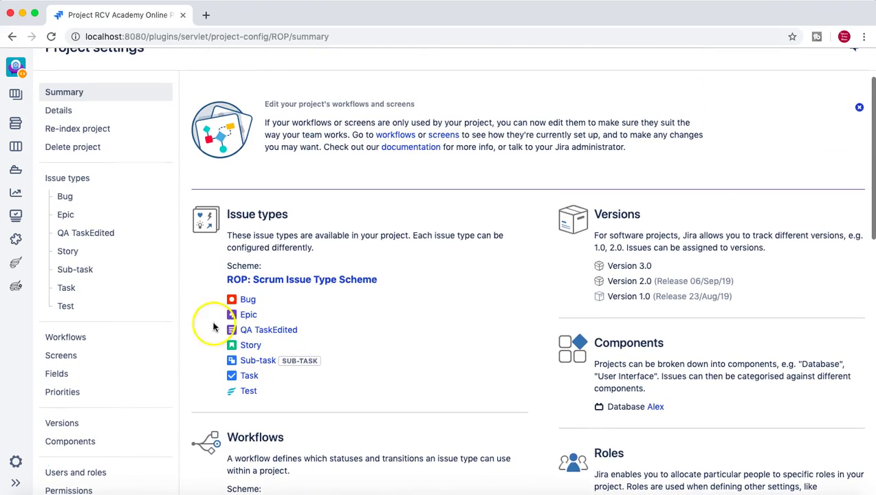
scroll(185, 312, up, 1)
scroll(184, 309, down, 1)
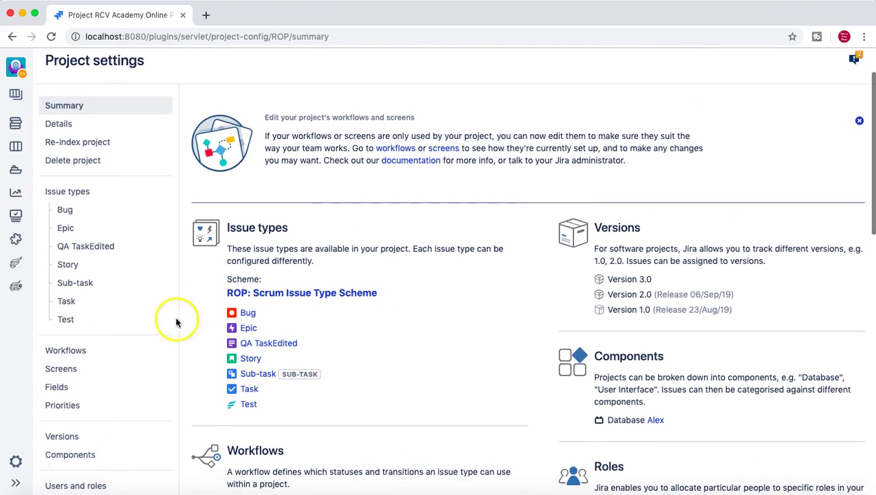
Open the project's Screens settings and expand the ROP: Scrum Default and ROP: Scrum Bug screen schemes
click(69, 369)
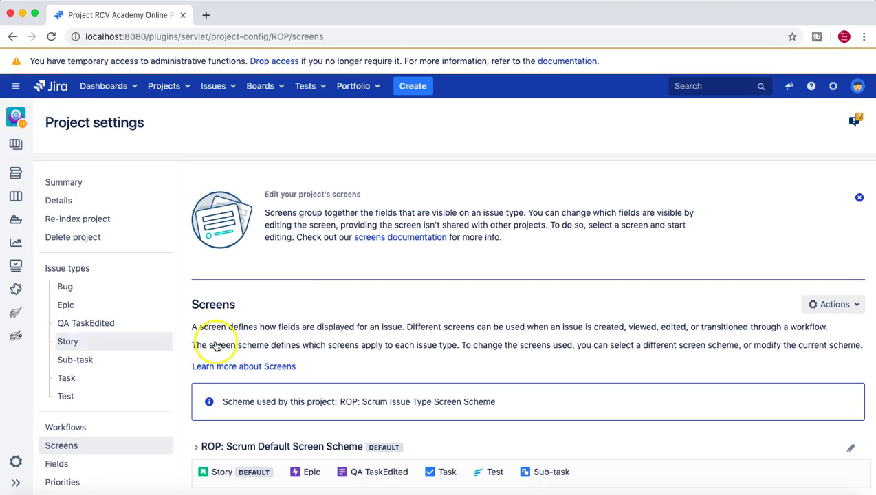
scroll(466, 338, down, 3)
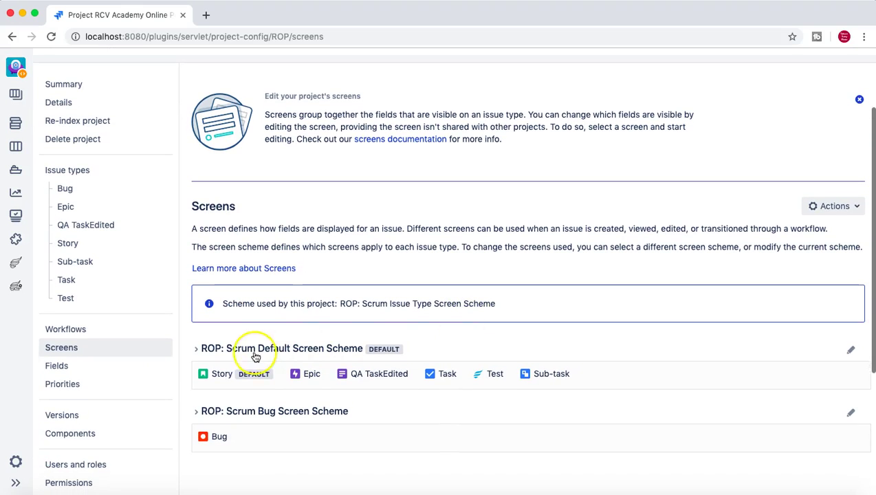
click(196, 350)
scroll(299, 335, down, 2)
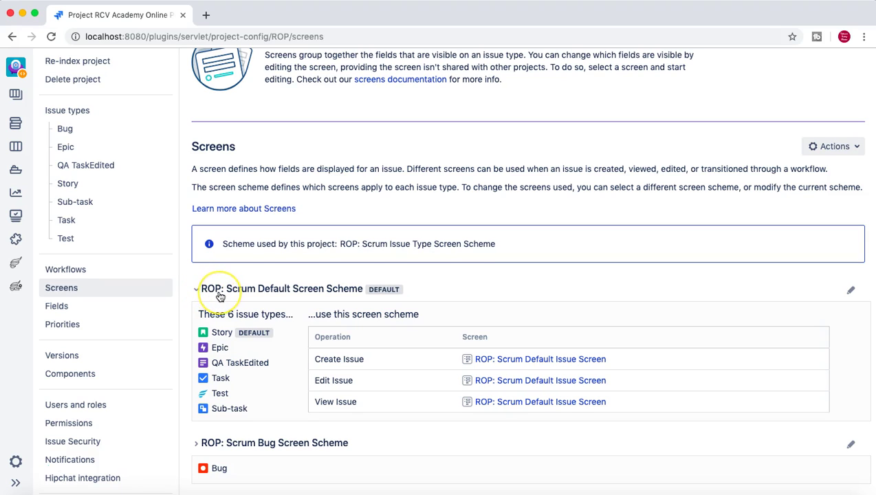
scroll(220, 295, down, 1)
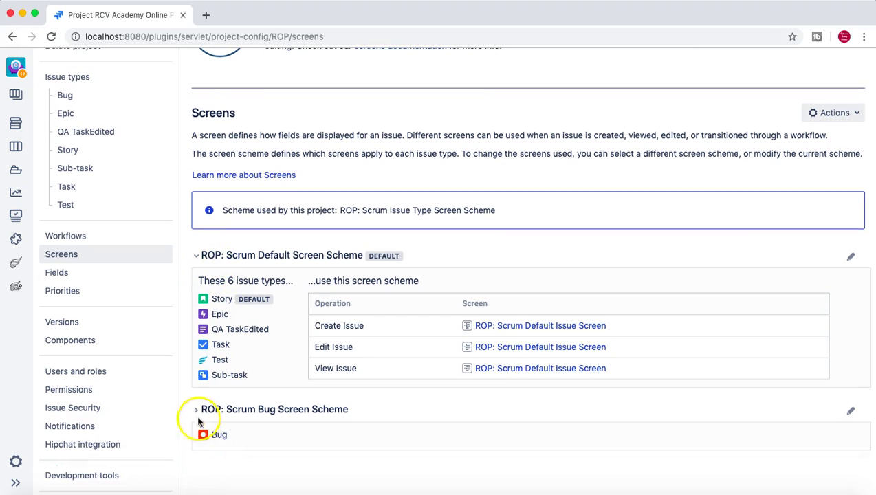
click(196, 409)
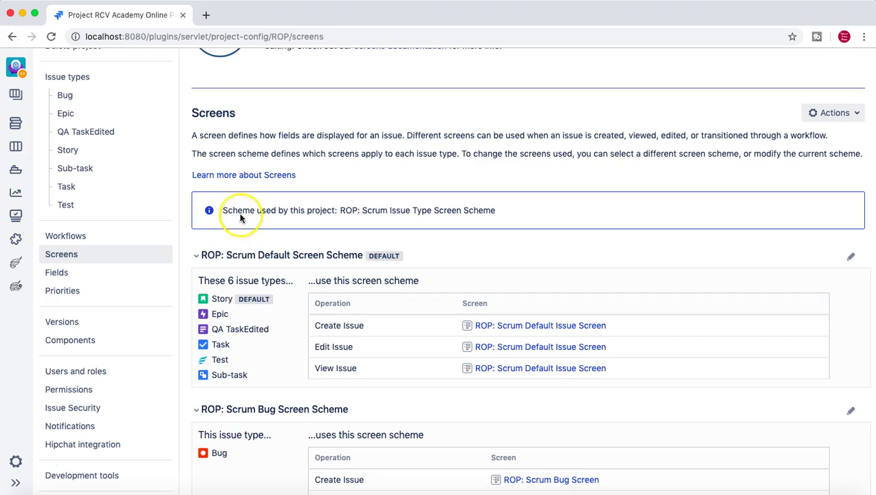
scroll(244, 253, down, 1)
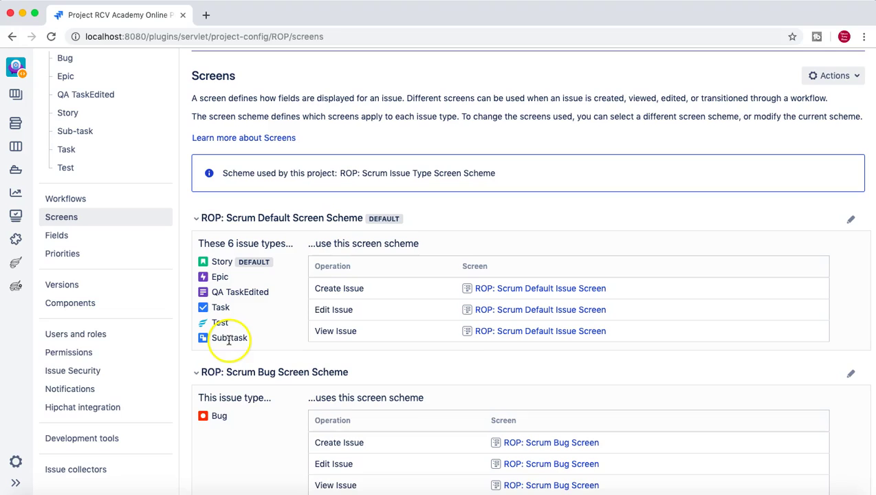
scroll(229, 342, down, 1)
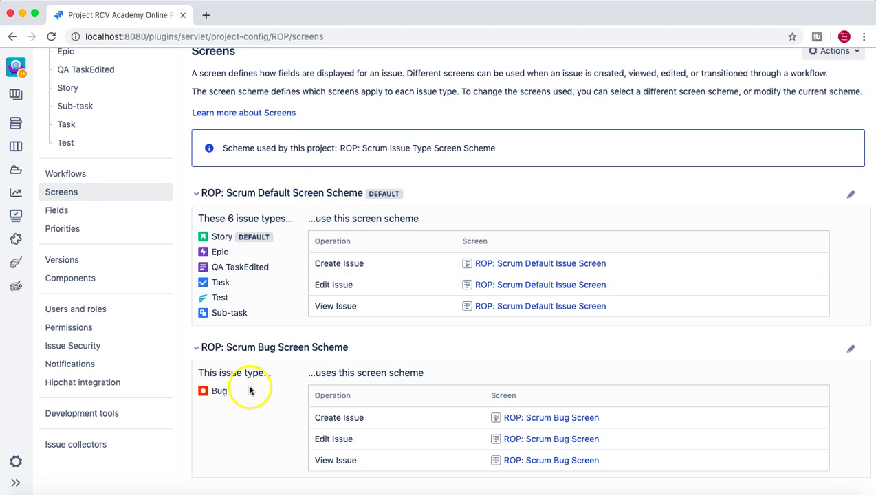
scroll(246, 371, down, 1)
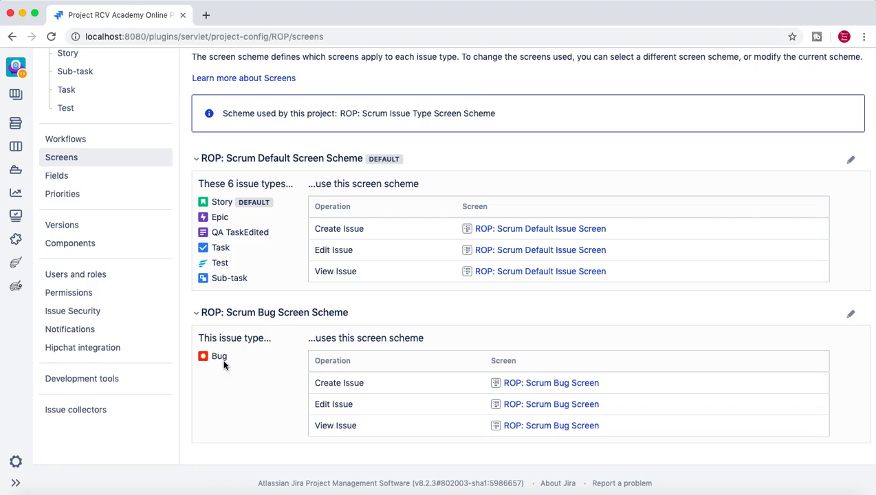
scroll(223, 365, up, 1)
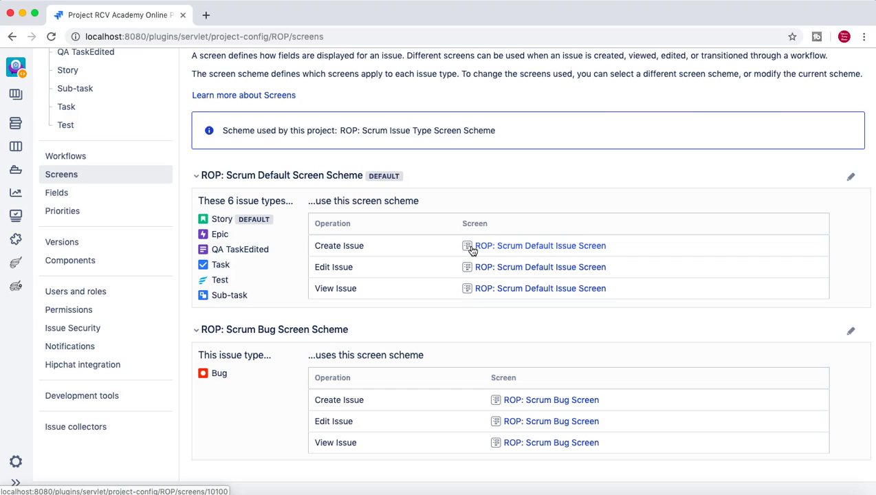
scroll(472, 251, down, 2)
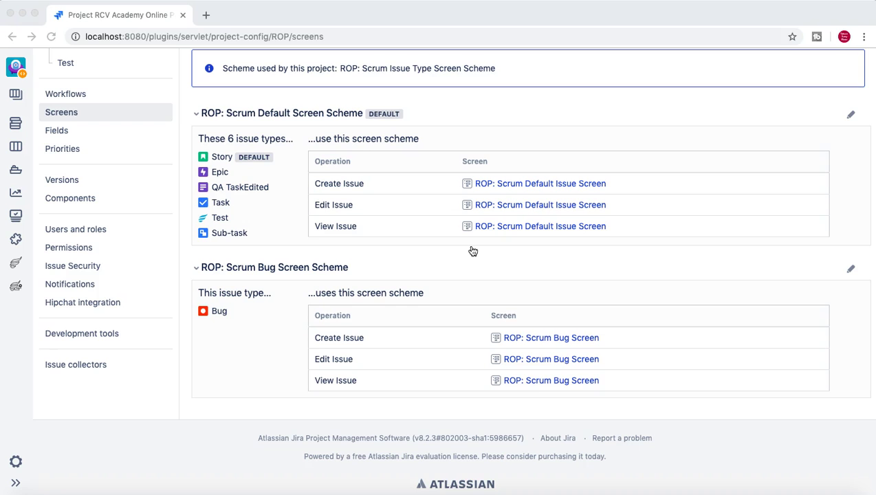
scroll(473, 251, up, 5)
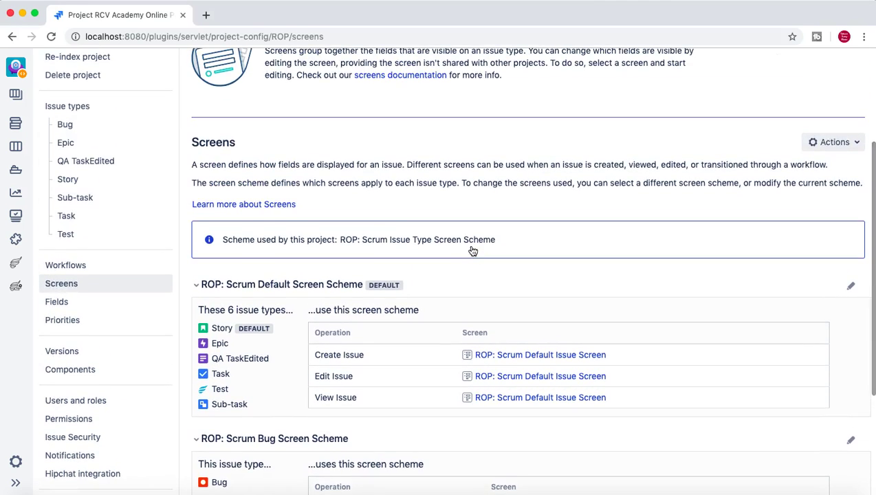
scroll(472, 250, down, 3)
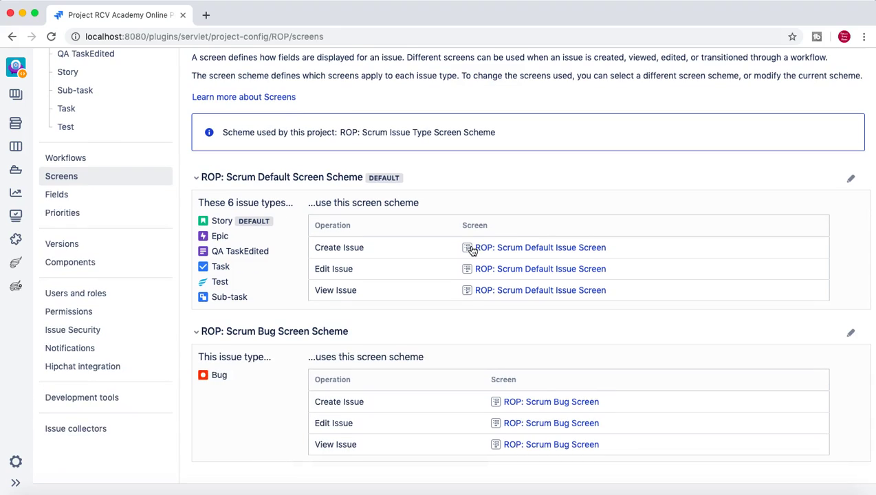
scroll(472, 250, up, 2)
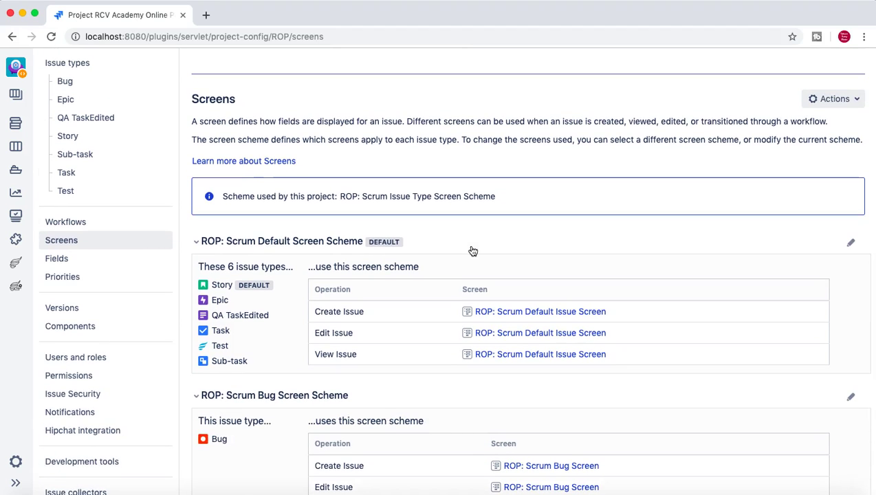
scroll(472, 251, up, 4)
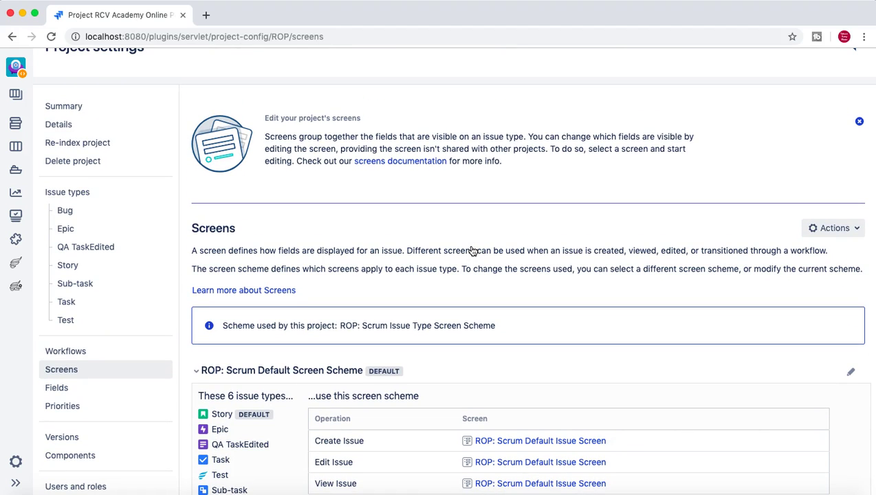
scroll(472, 250, up, 1)
scroll(472, 251, down, 6)
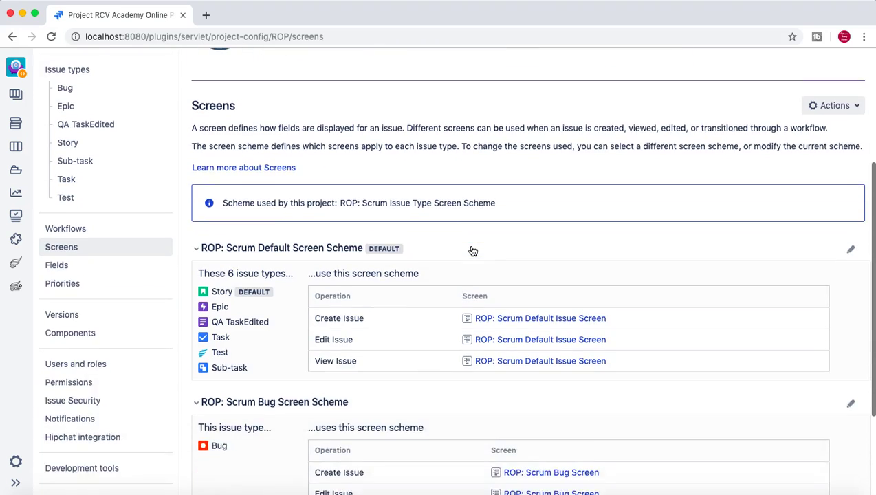
scroll(472, 251, down, 1)
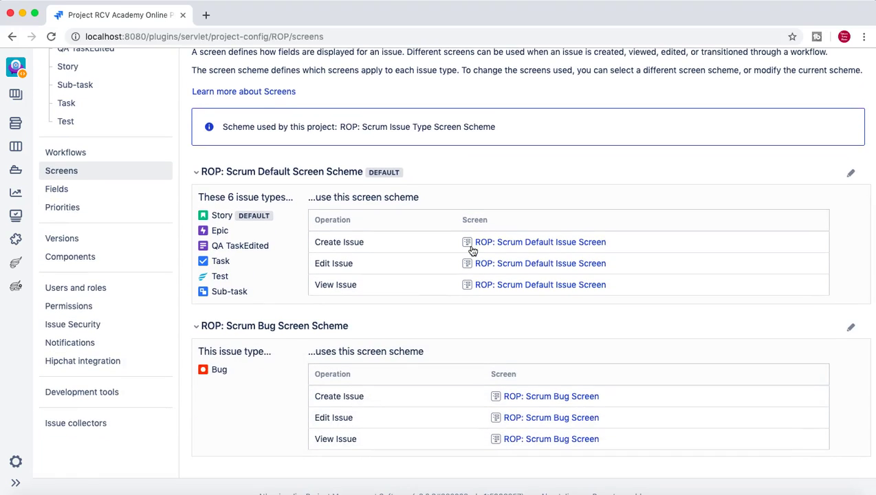
scroll(472, 251, down, 1)
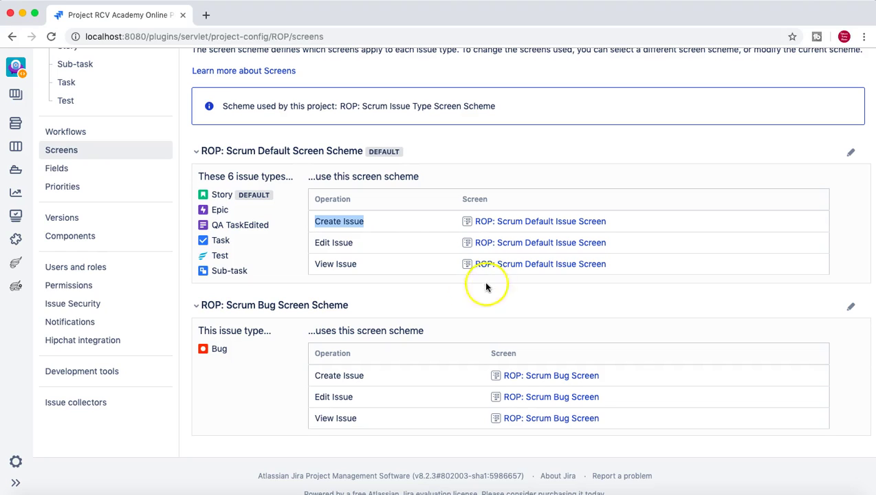
click(462, 306)
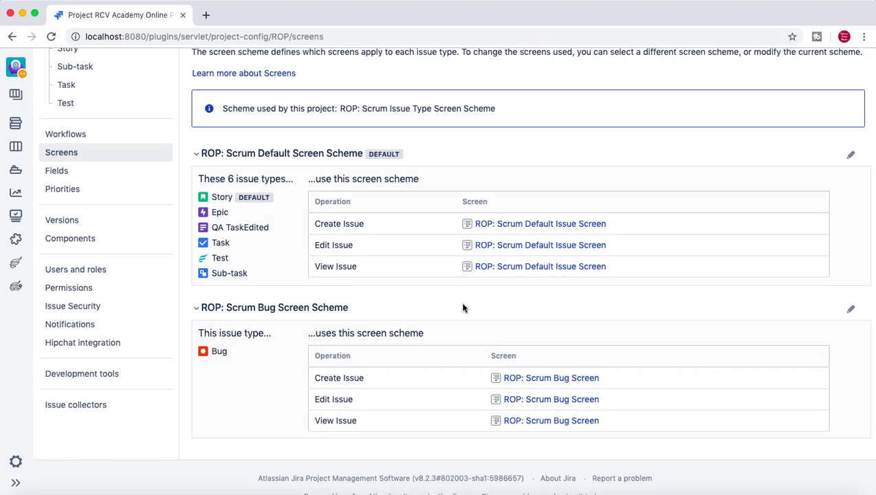
scroll(462, 308, up, 2)
scroll(462, 307, up, 3)
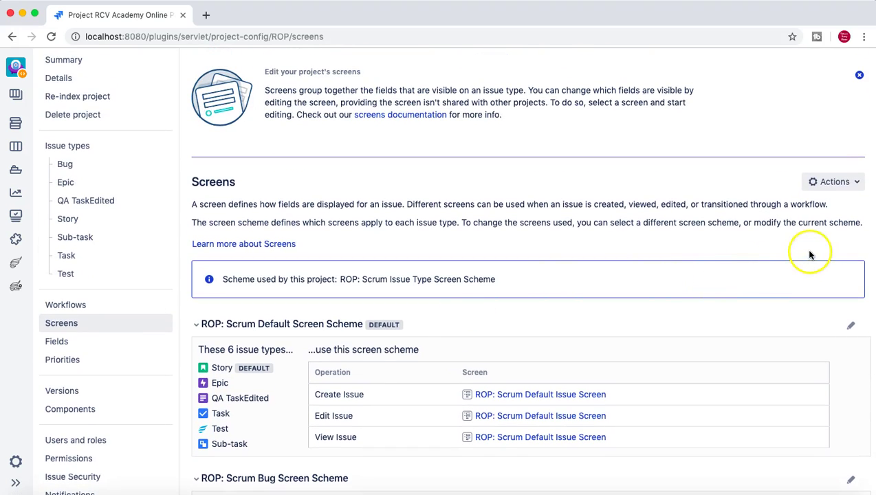
scroll(750, 251, up, 1)
scroll(870, 242, up, 1)
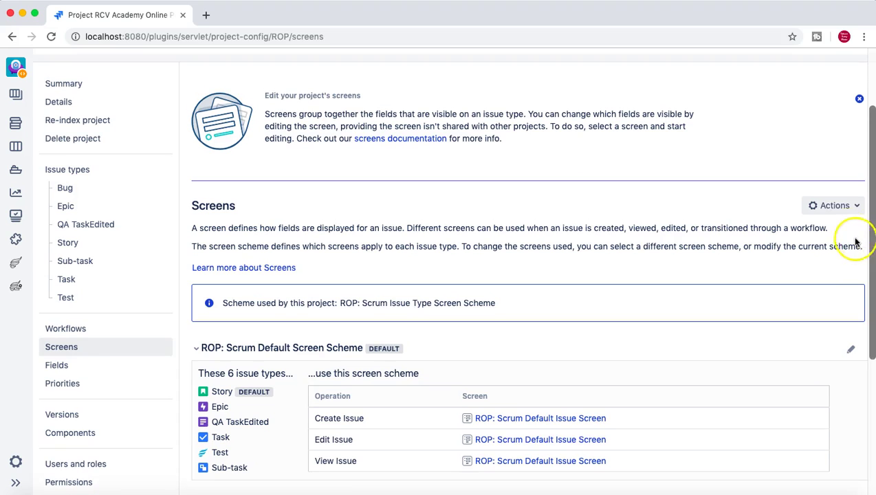
Use Actions > Edit screens to configure the ROP: Scrum Issue Type Screen Scheme's Default entry
click(856, 209)
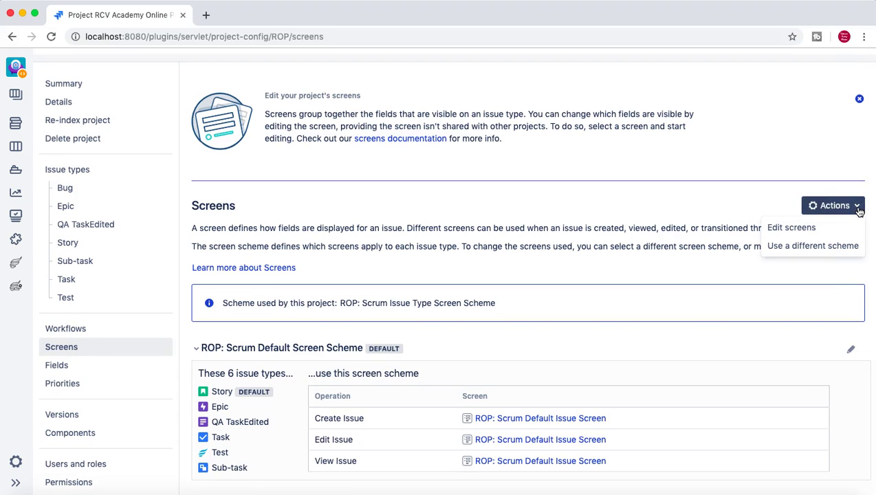
click(823, 233)
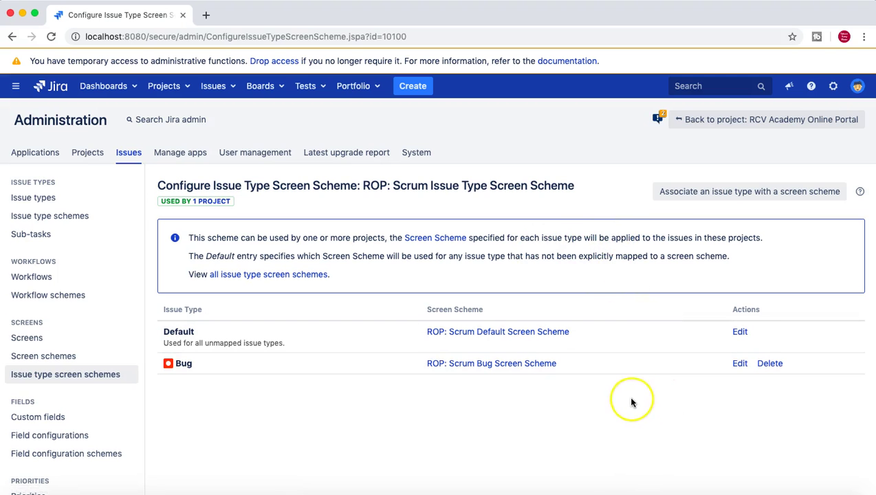
click(740, 332)
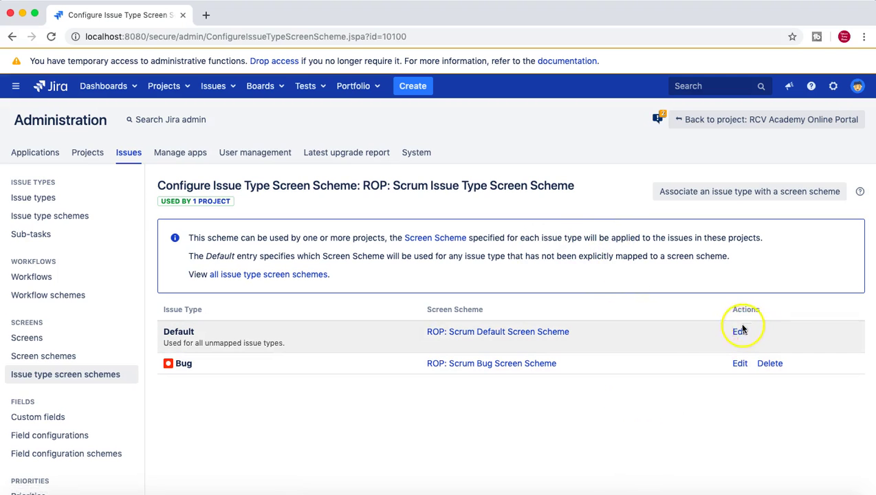
click(740, 333)
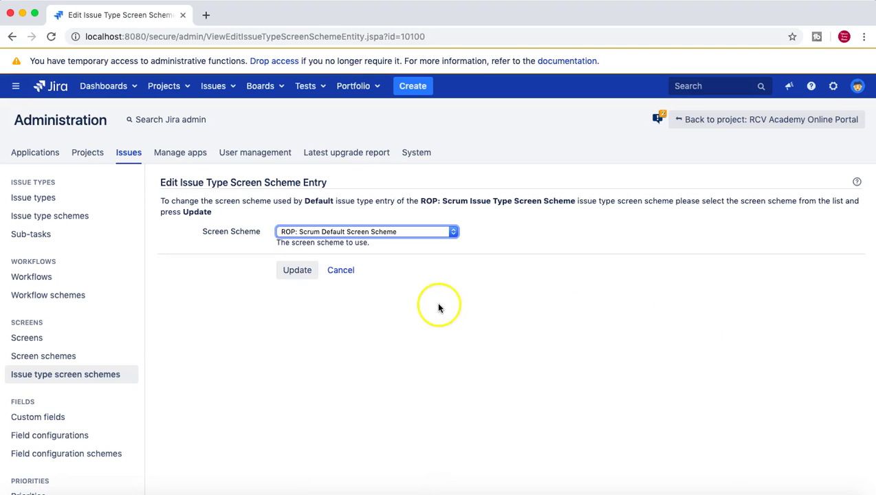
Review the Default entry's screen scheme choices, keeping ROP: Scrum Default Screen Scheme unchanged
click(362, 233)
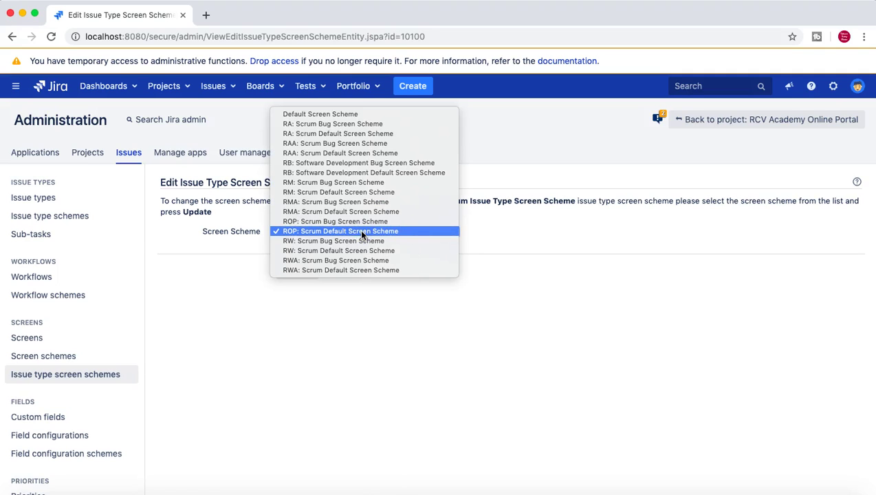
click(525, 229)
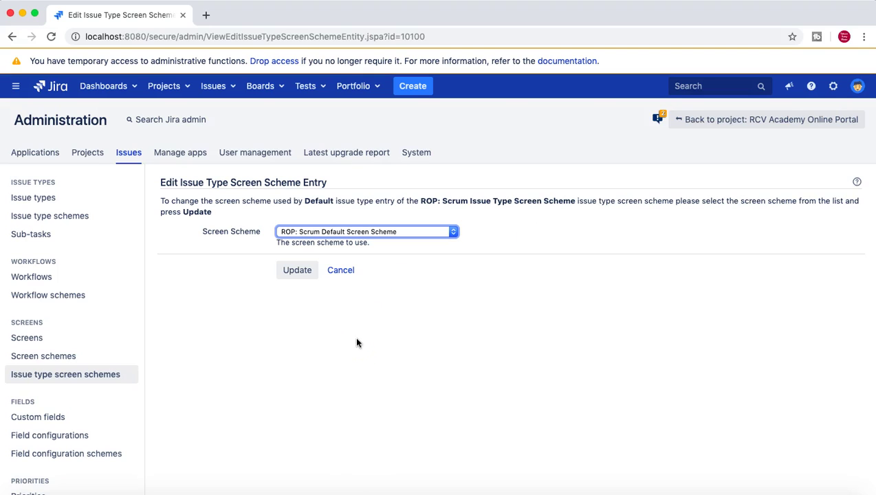
click(437, 302)
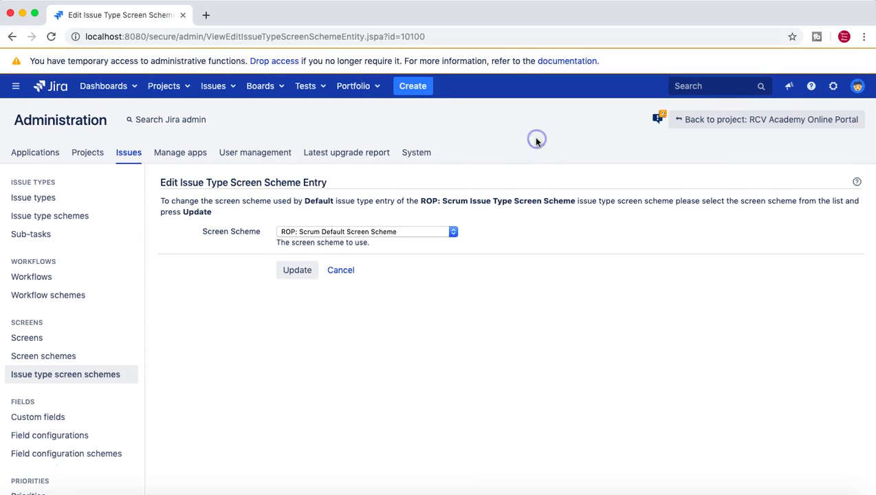
click(833, 87)
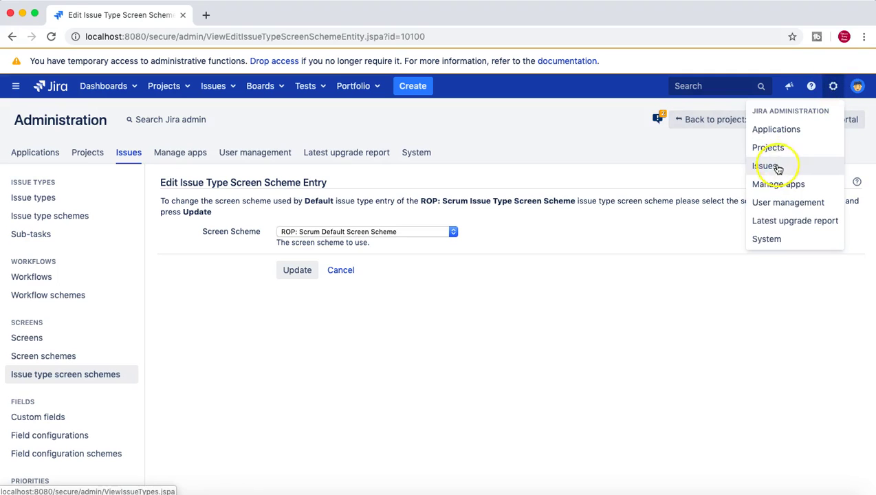
Go to Issues administration, open the View Screens list, and bring up the Add screen dialog
click(770, 166)
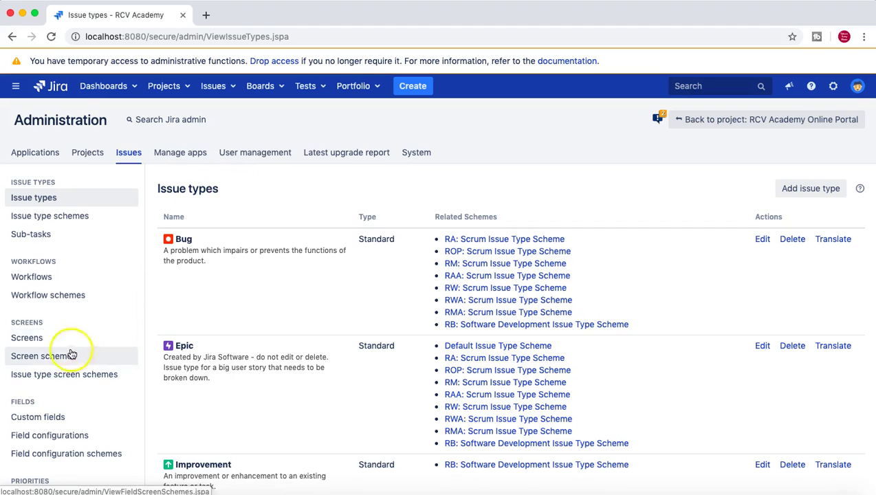
click(49, 337)
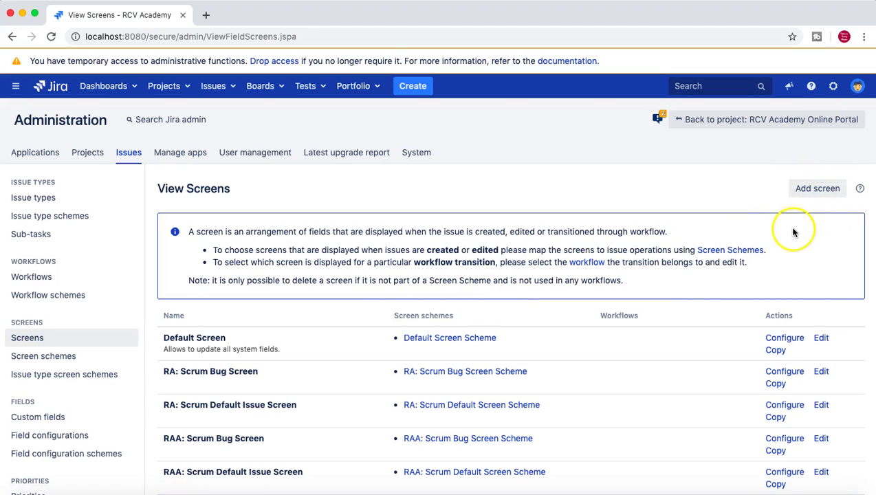
click(817, 196)
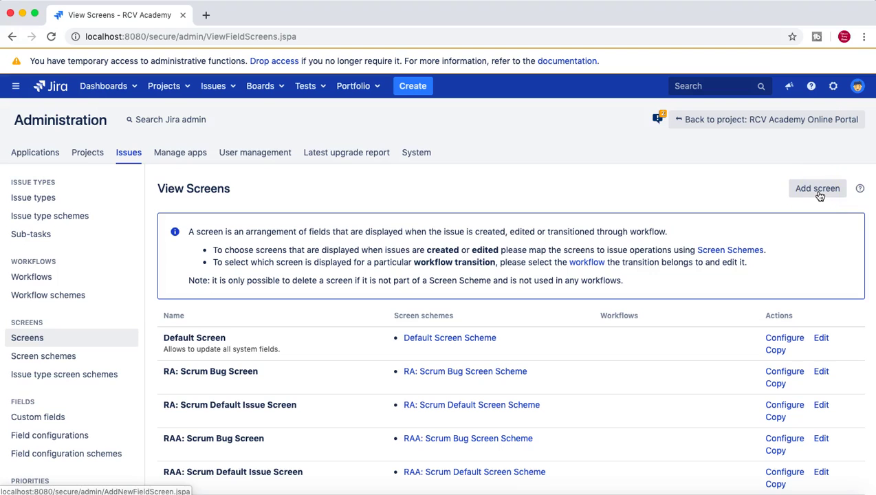
scroll(818, 195, down, 1)
click(763, 155)
scroll(762, 155, down, 6)
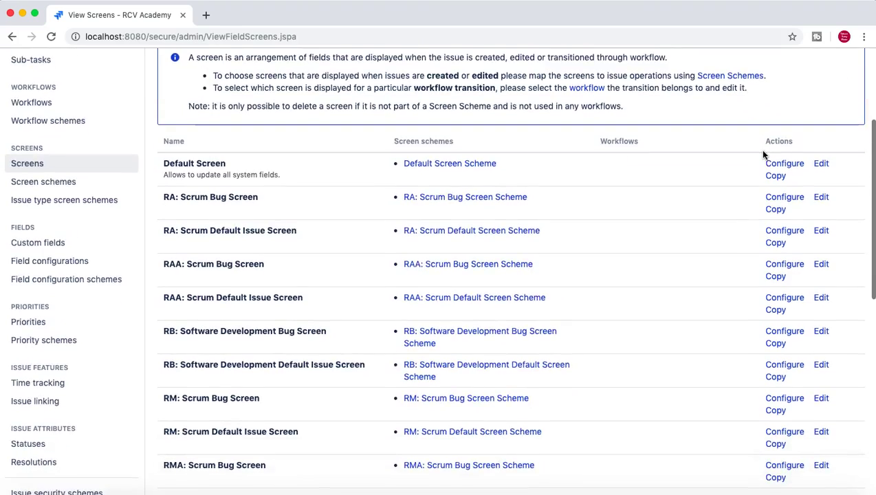
scroll(759, 149, up, 7)
Create a screen named 'RCV Sample Screen' with 'RCV Sample Screen' as its description
click(818, 100)
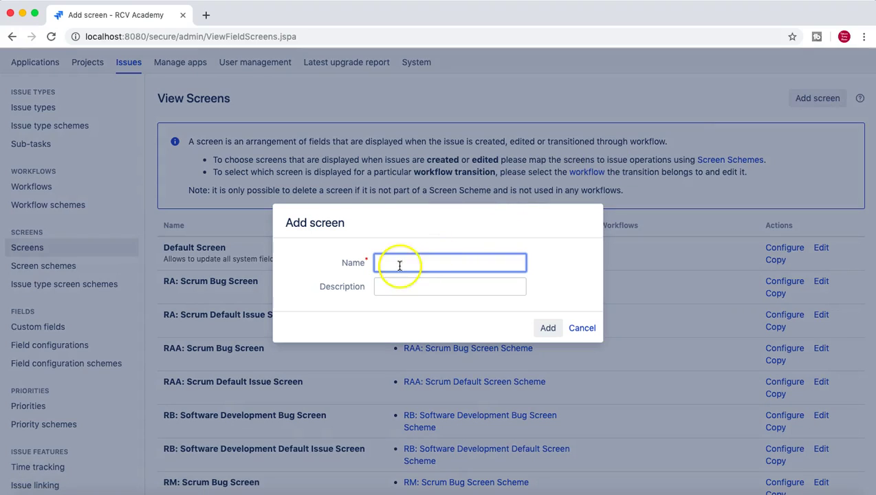
click(393, 284)
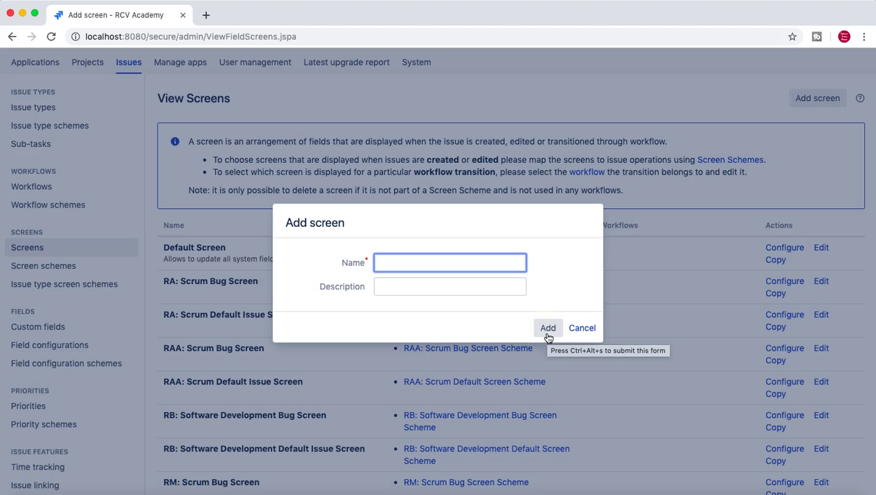
click(503, 263)
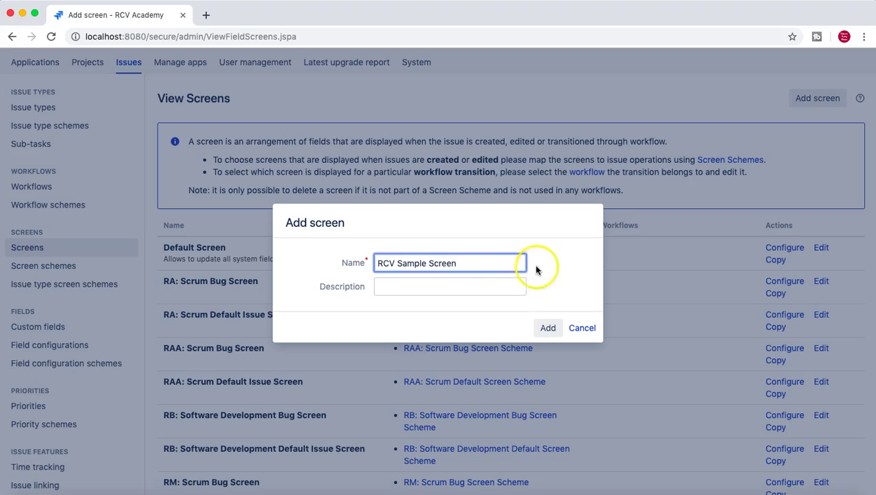
drag(457, 263, 369, 262)
key(super+c)
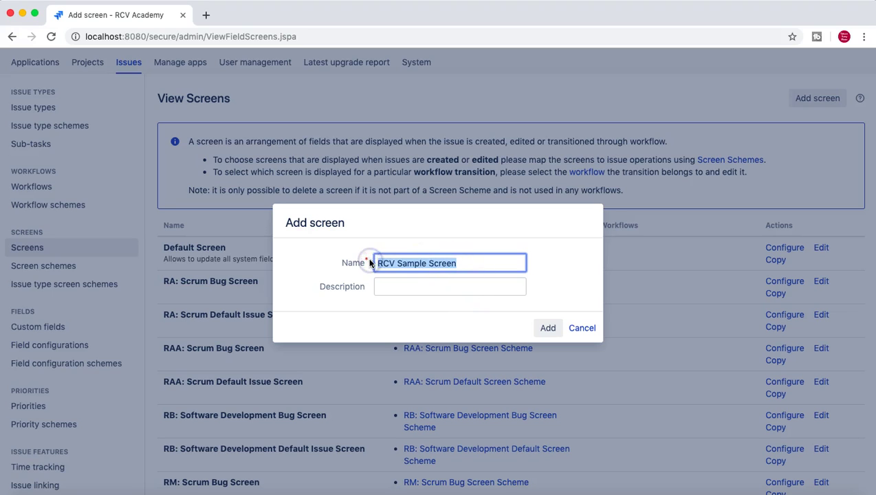
click(399, 286)
key(super+v)
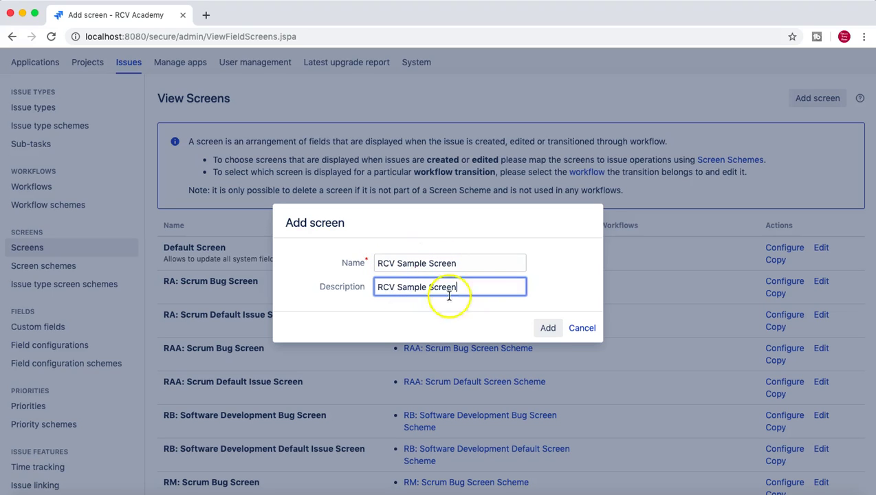
click(548, 328)
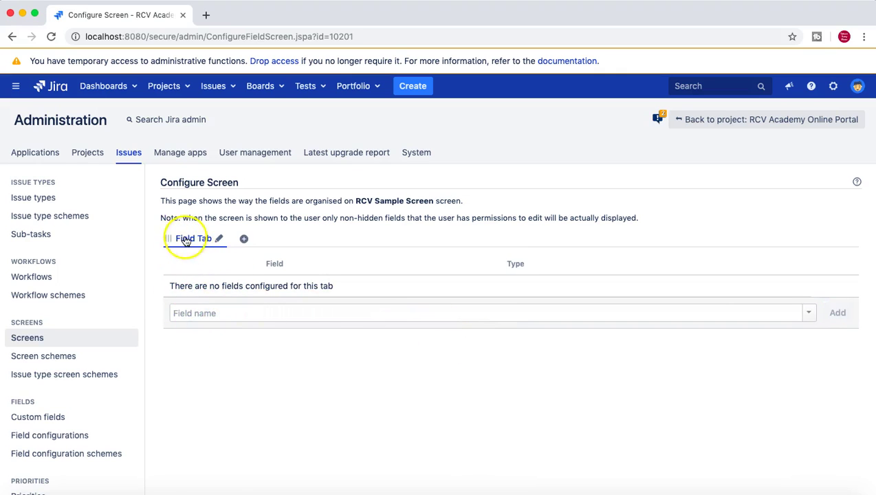
Add the Assignee field to the RCV Sample Screen's Field Tab
click(179, 313)
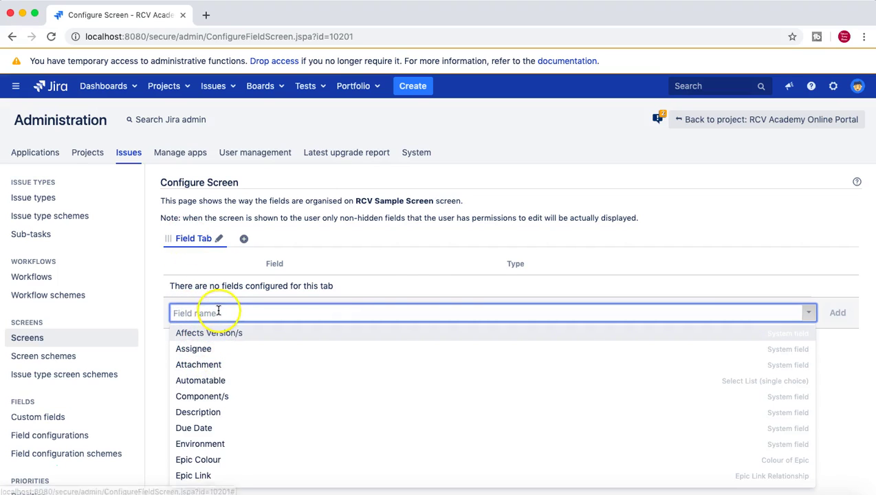
click(281, 351)
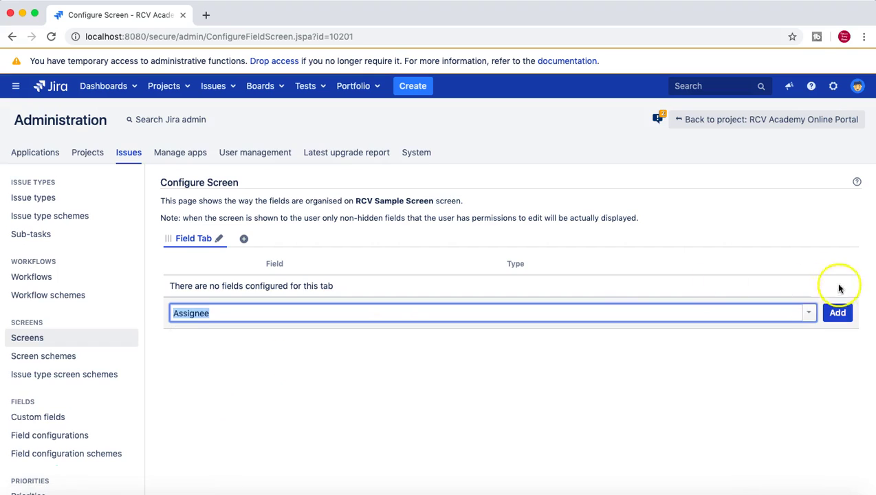
click(837, 313)
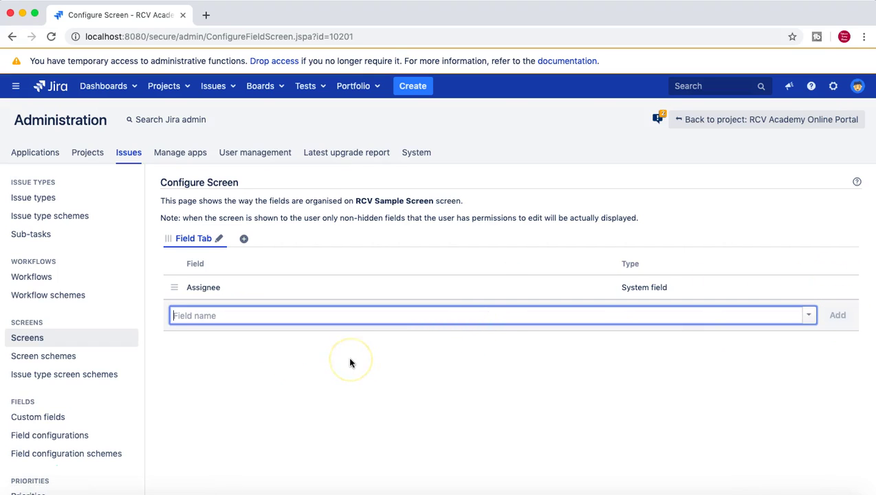
Return to the screens list, locate ROP: Scrum Bug Screen, and start copying it
click(42, 341)
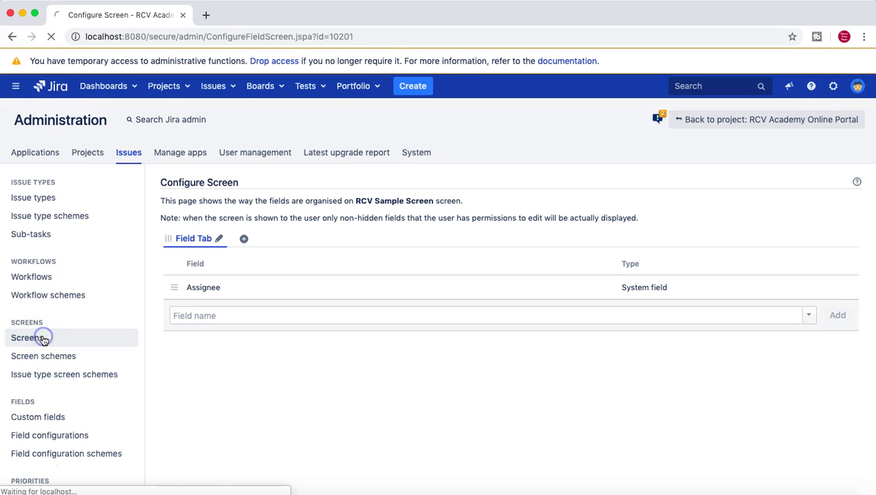
scroll(509, 295, down, 5)
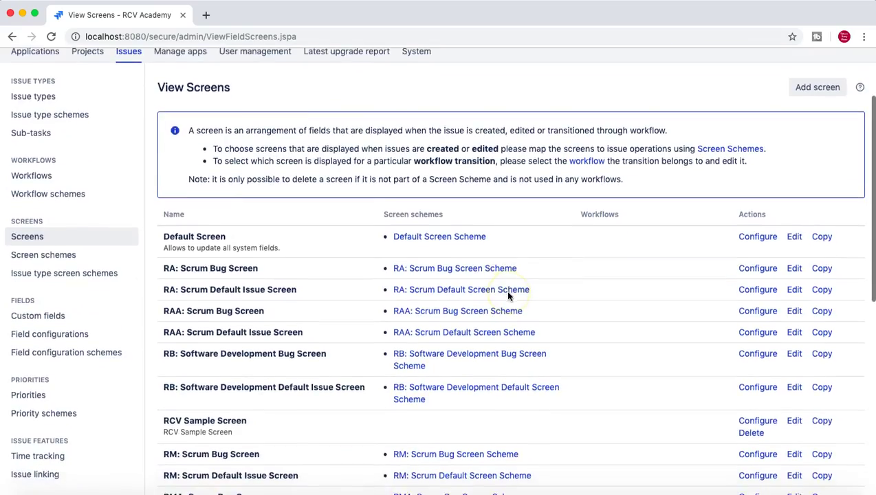
scroll(508, 296, down, 3)
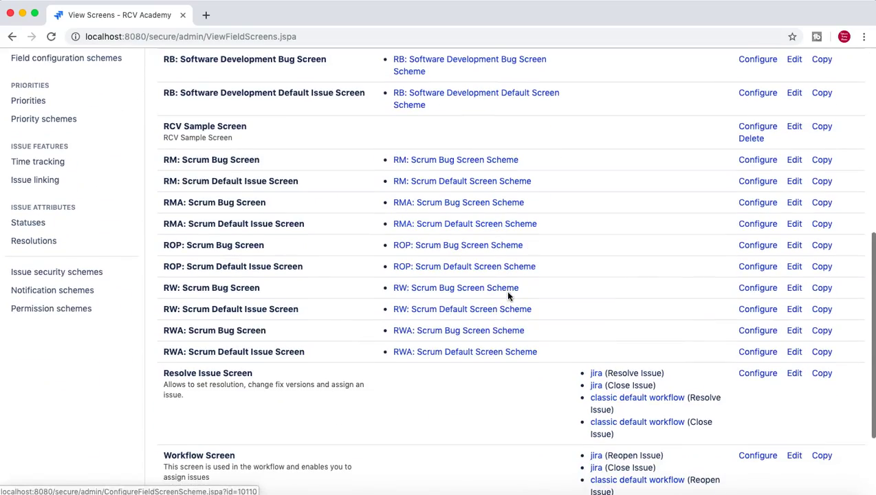
scroll(309, 308, up, 1)
scroll(308, 309, down, 5)
scroll(309, 308, up, 3)
scroll(308, 308, up, 1)
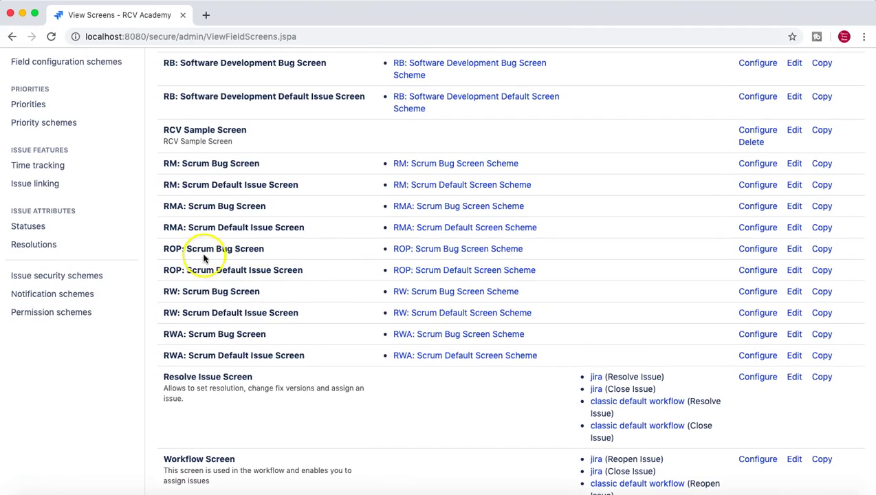
drag(218, 249, 256, 249)
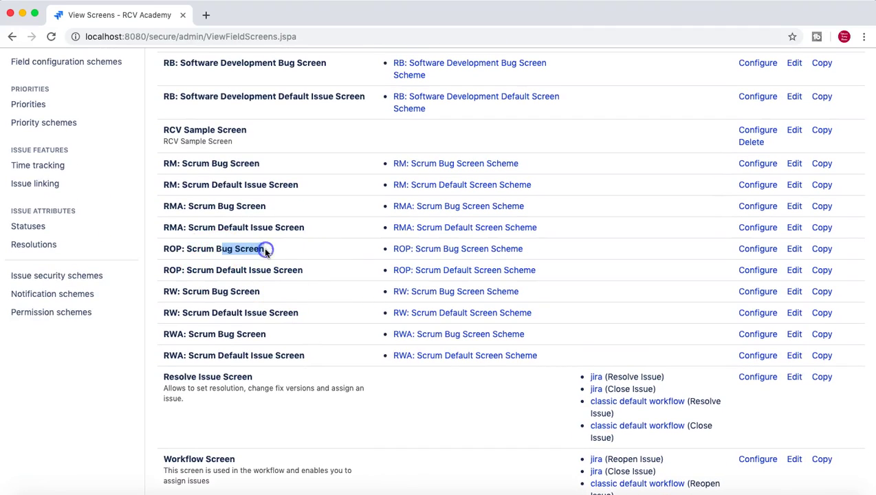
click(196, 251)
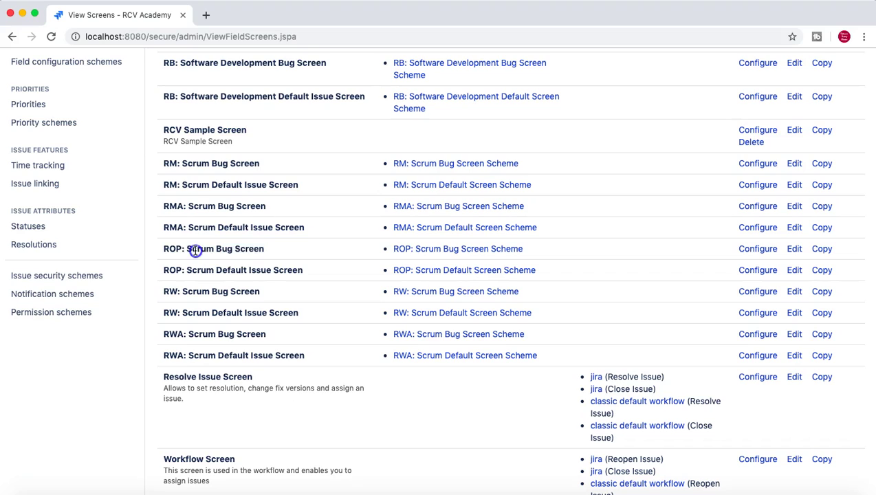
drag(161, 248, 261, 246)
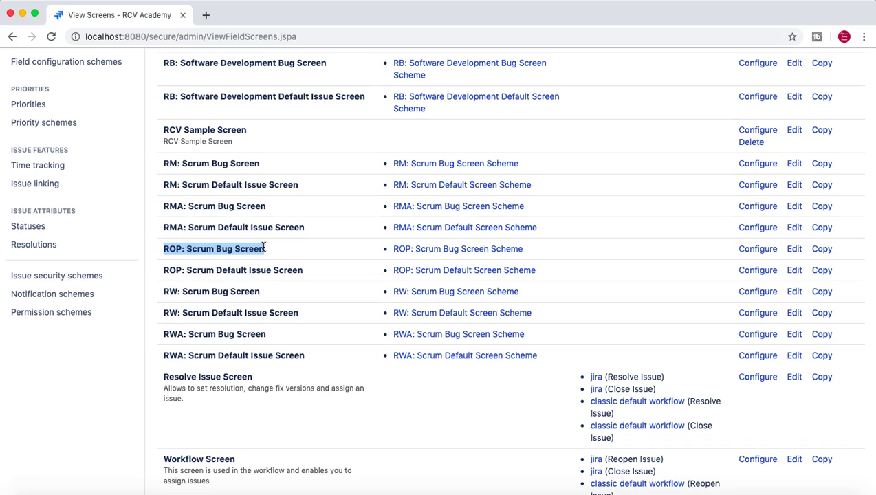
click(313, 250)
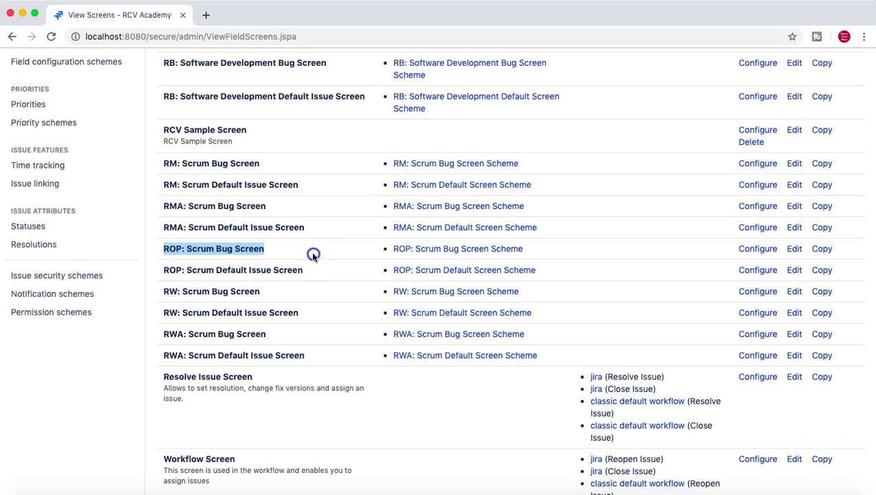
click(822, 250)
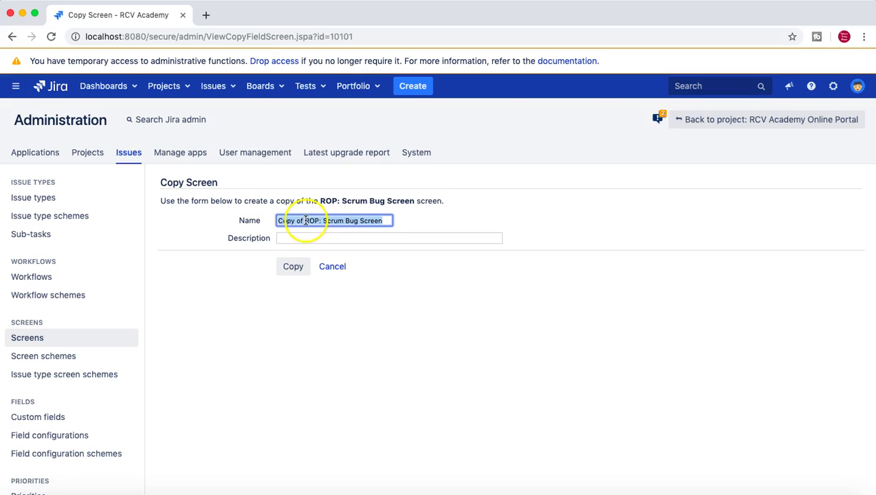
Save the copy as 'ROP: Bug Screen New', using that name as its description too
click(306, 220)
key(BackSpace)
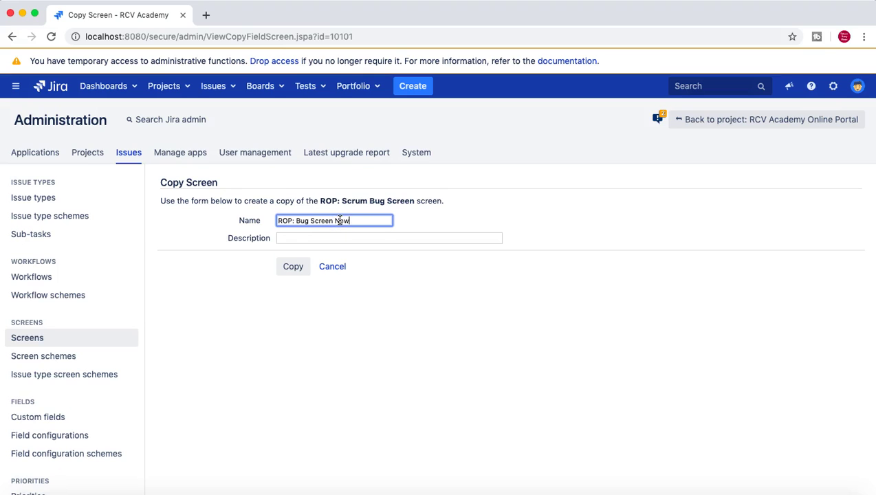
drag(365, 221, 266, 224)
click(285, 238)
key(super+v)
click(291, 270)
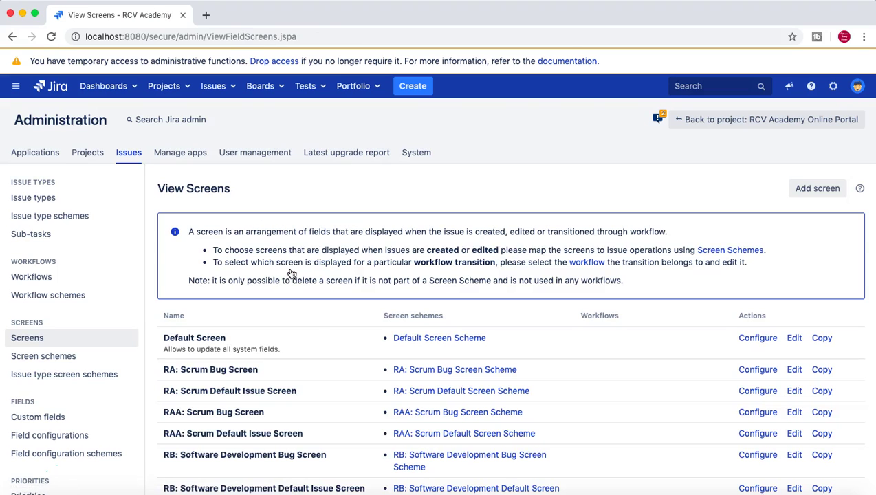
Find ROP: Bug Screen New in the screens list and open its Configure page
scroll(296, 315, down, 5)
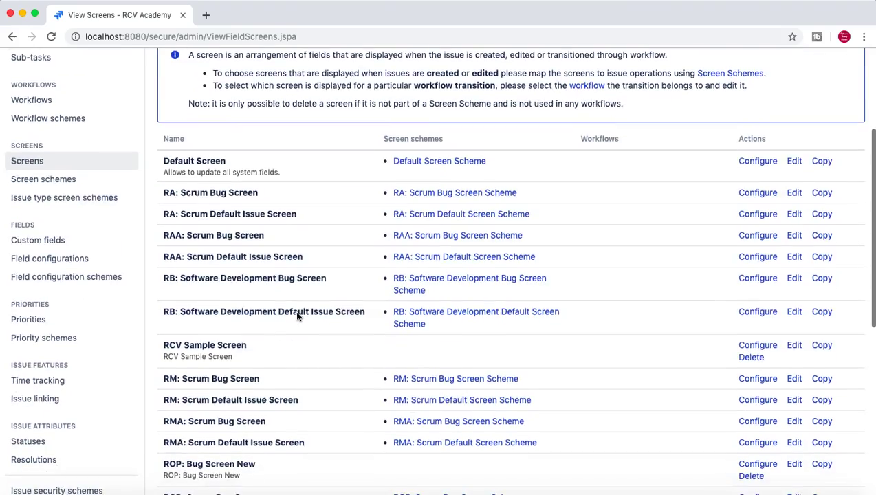
scroll(297, 315, down, 3)
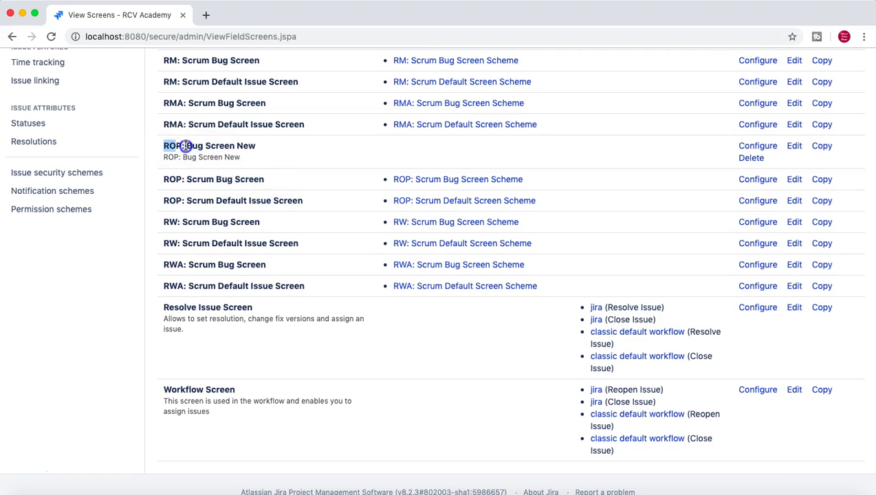
drag(171, 146, 247, 158)
scroll(257, 156, up, 1)
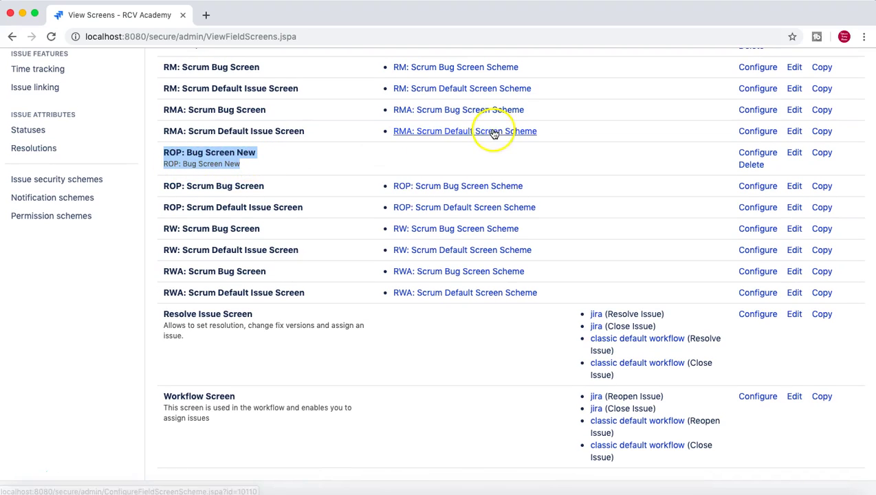
click(624, 160)
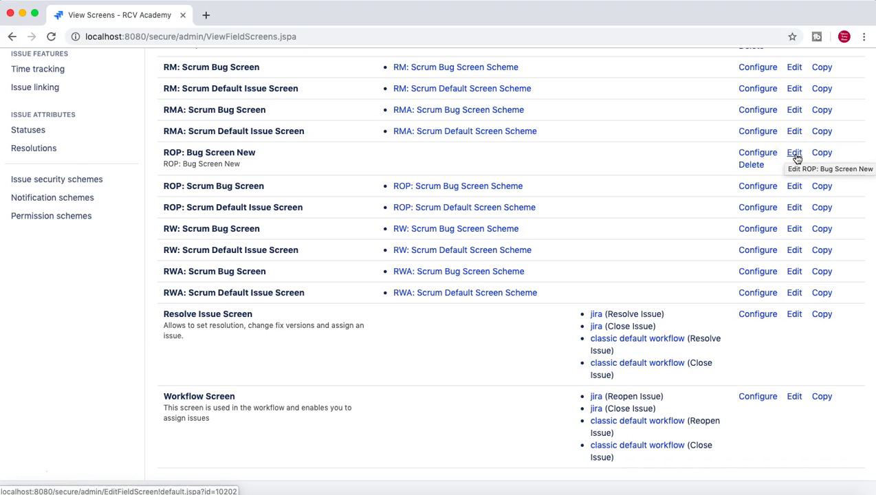
click(758, 154)
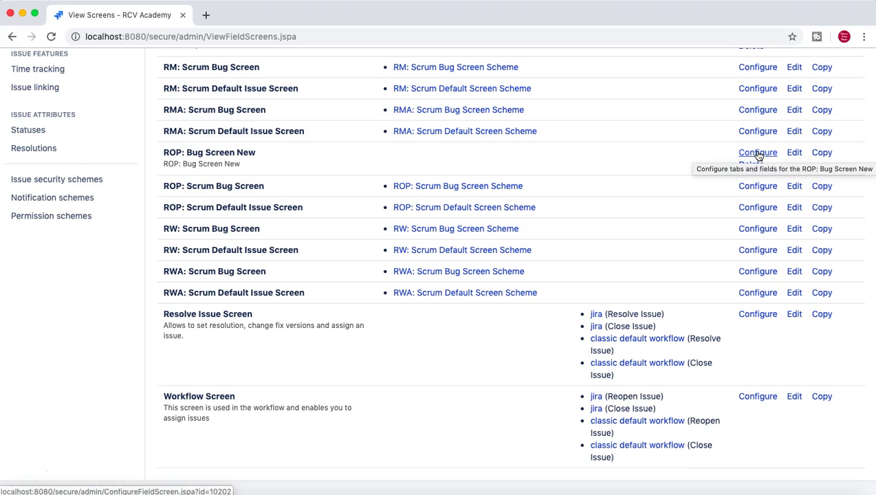
click(758, 154)
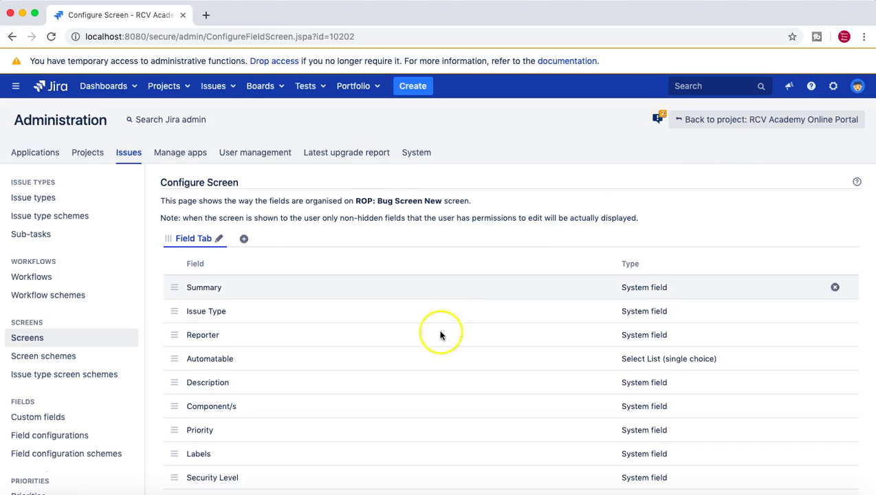
Remove Affects Version/s, Sprint and Security Level from the ROP: Bug Screen New field tab
scroll(440, 334, down, 2)
scroll(440, 336, down, 2)
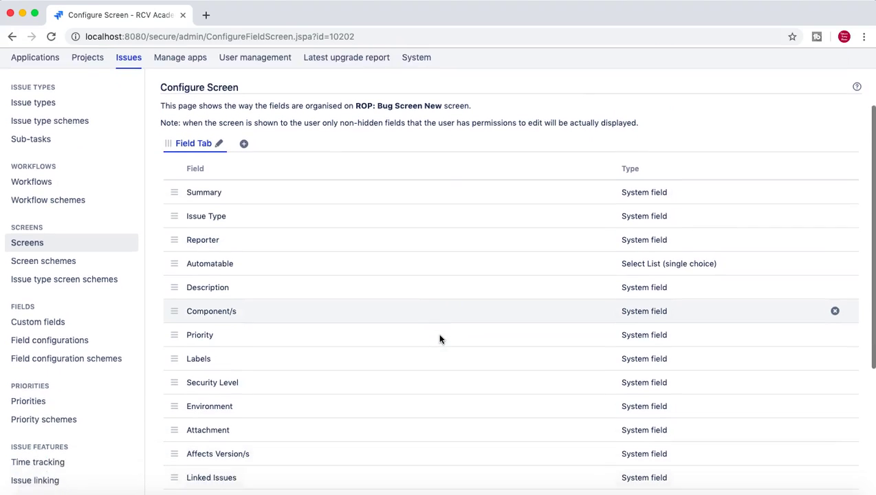
scroll(440, 338, up, 2)
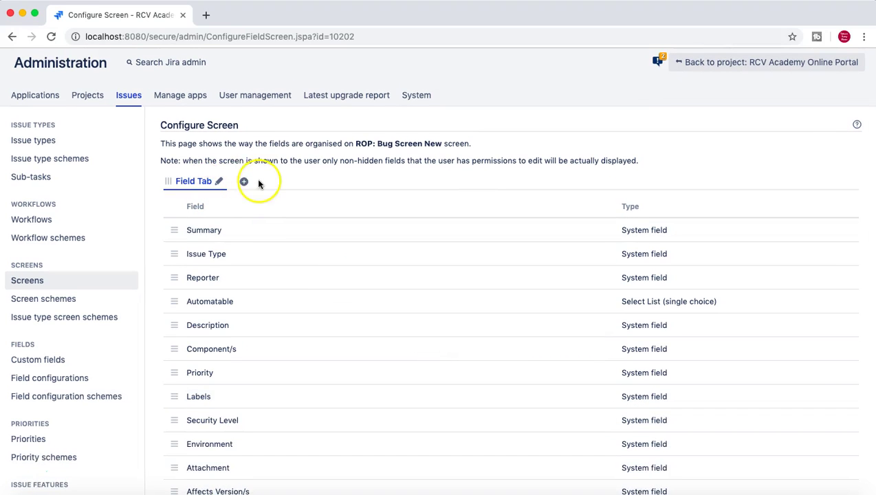
scroll(264, 306, down, 5)
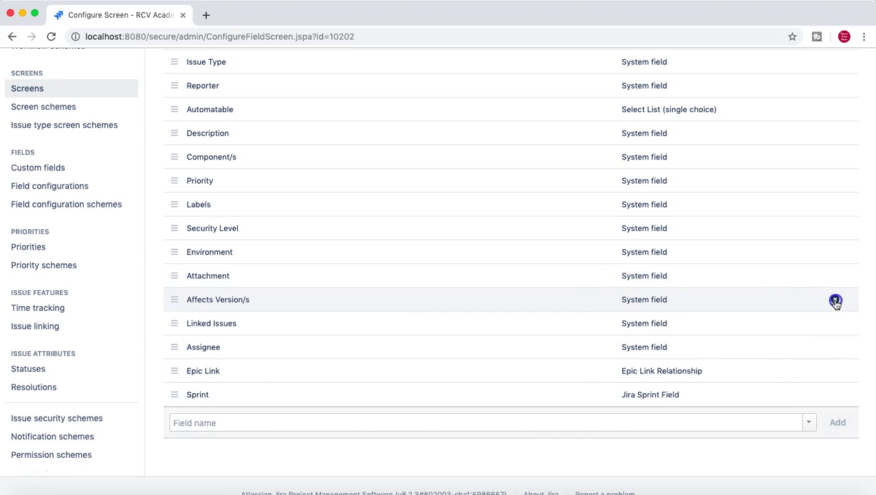
click(834, 300)
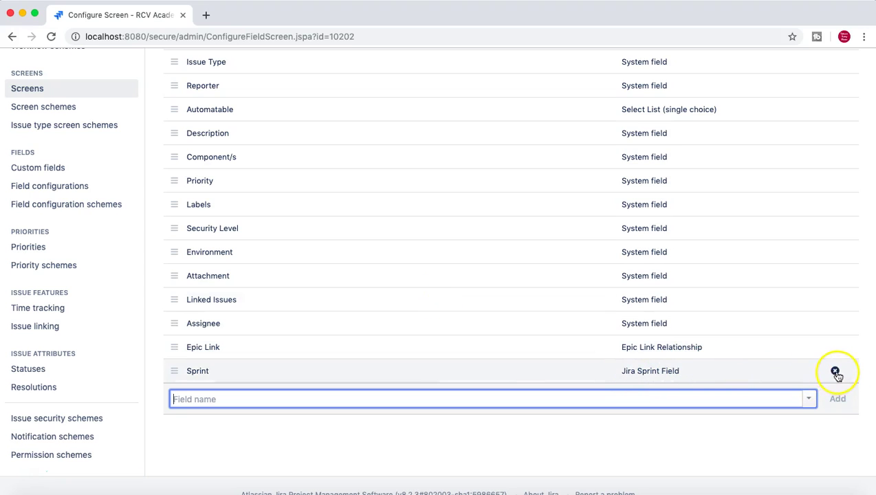
click(834, 371)
scroll(800, 283, up, 2)
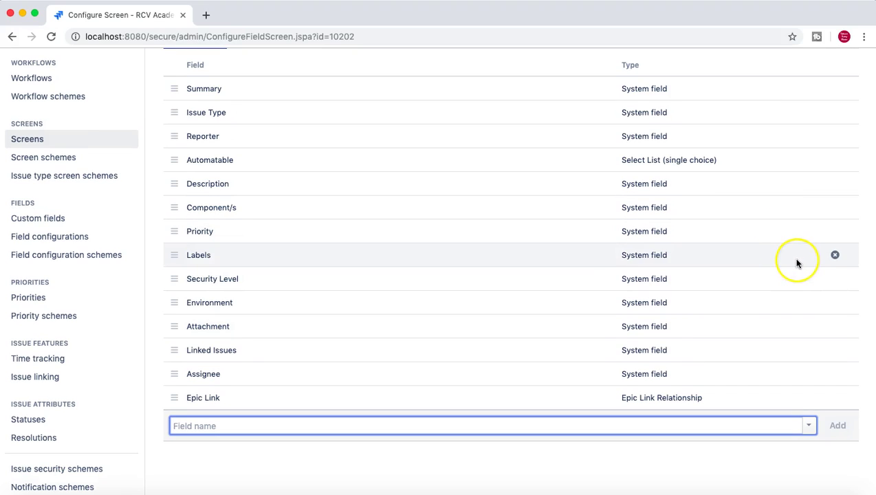
click(834, 279)
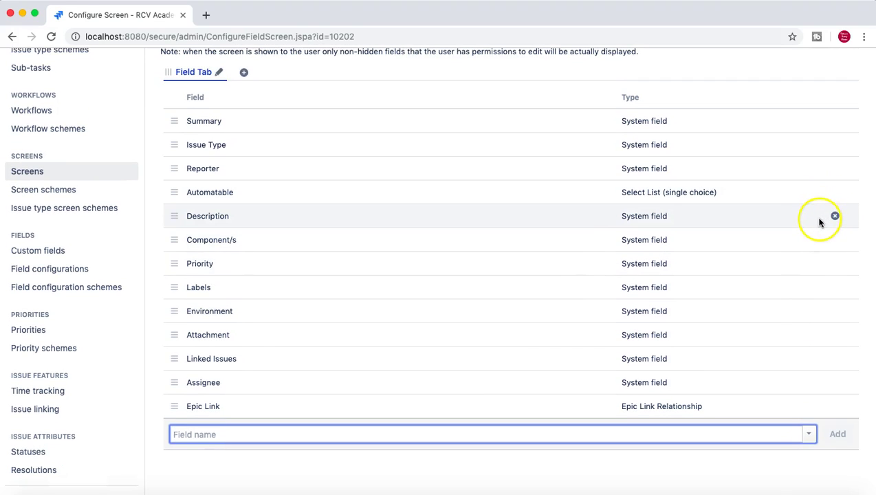
Remove Automatable, Component/s and Epic Link, leaving ten fields from Summary to Assignee
click(834, 192)
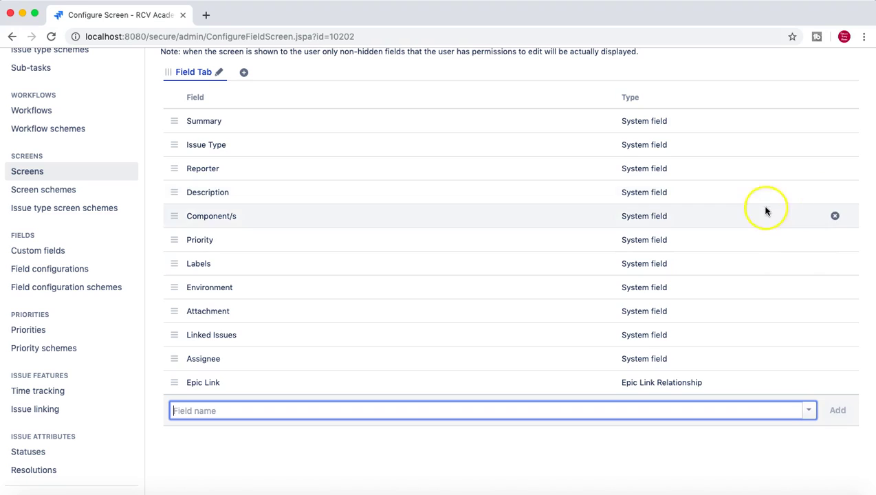
scroll(797, 195, up, 1)
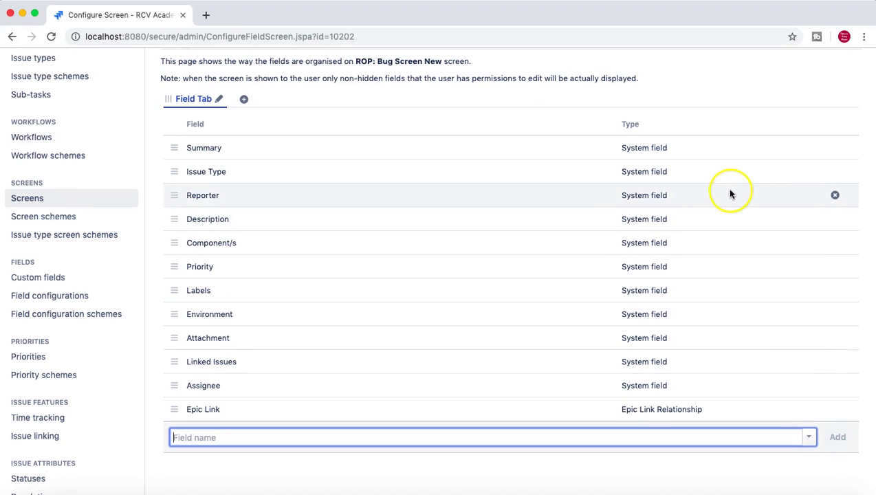
click(835, 244)
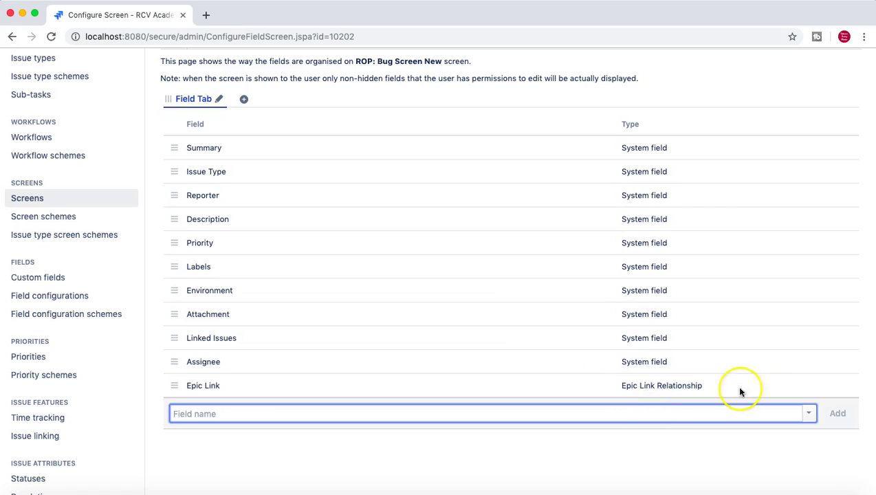
click(835, 385)
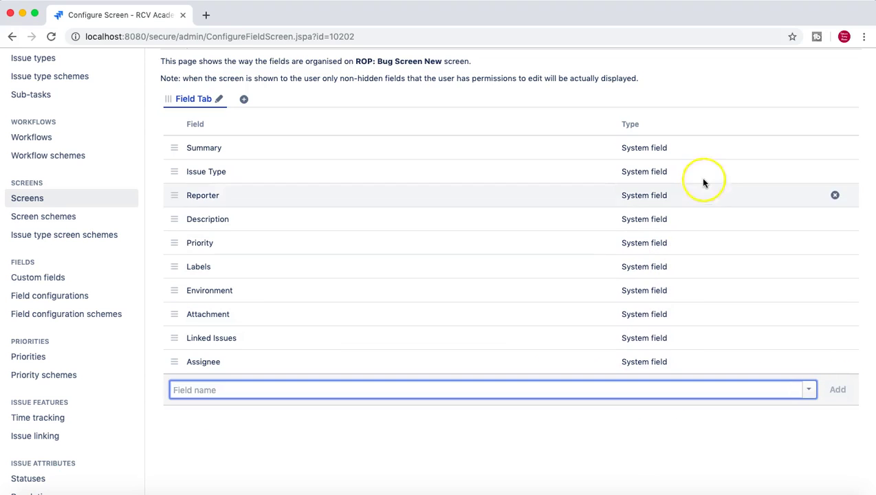
scroll(703, 183, up, 1)
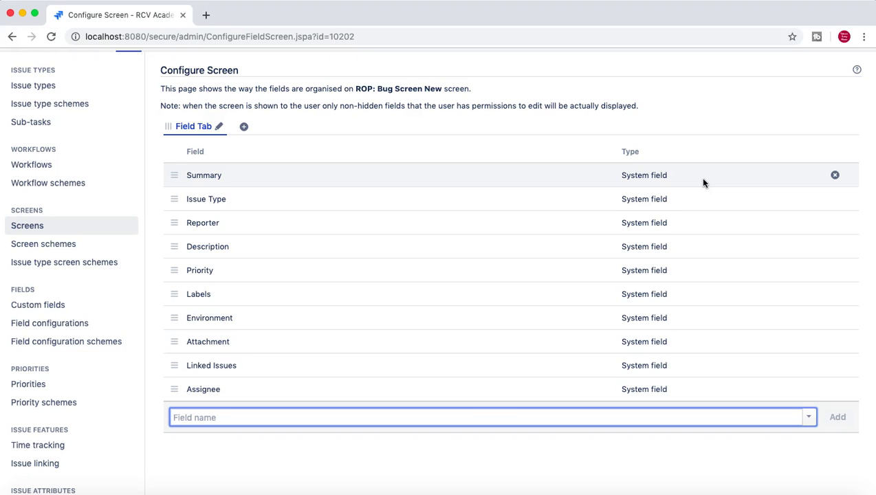
click(516, 455)
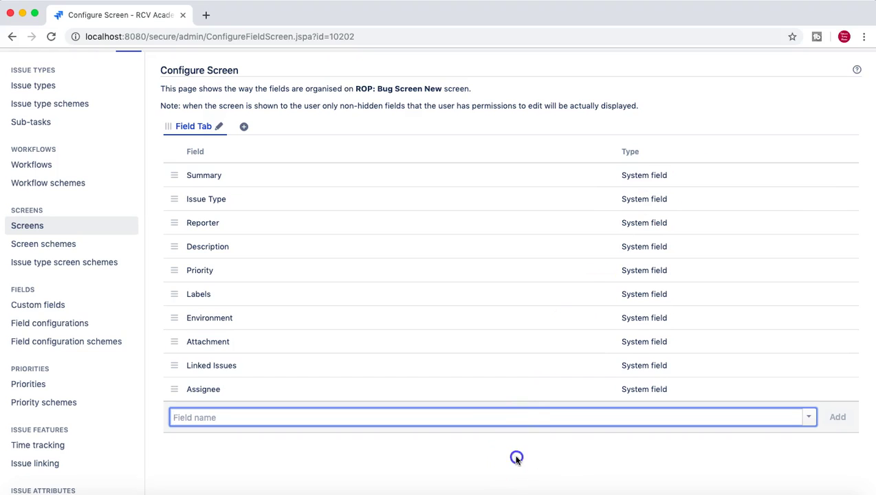
scroll(498, 289, up, 3)
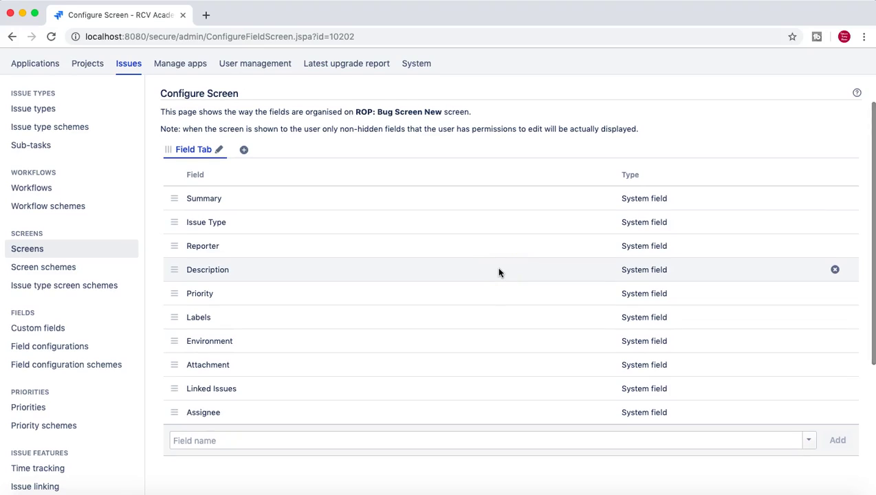
scroll(340, 223, down, 1)
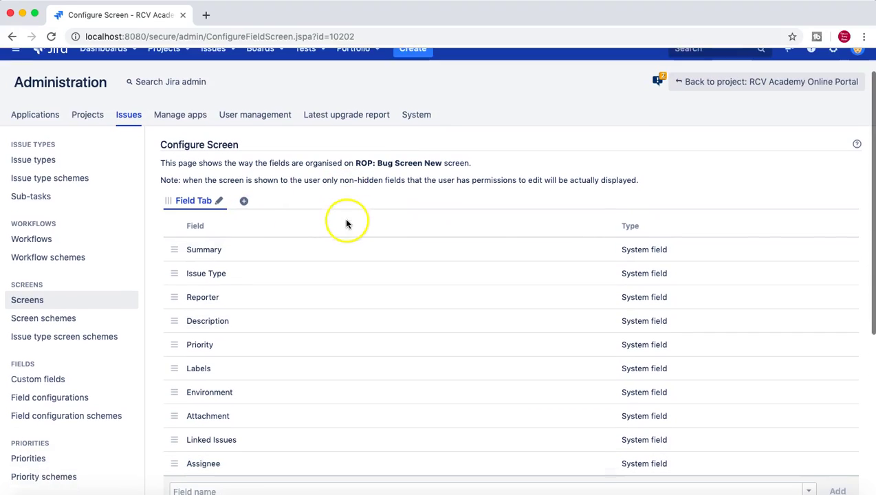
click(243, 201)
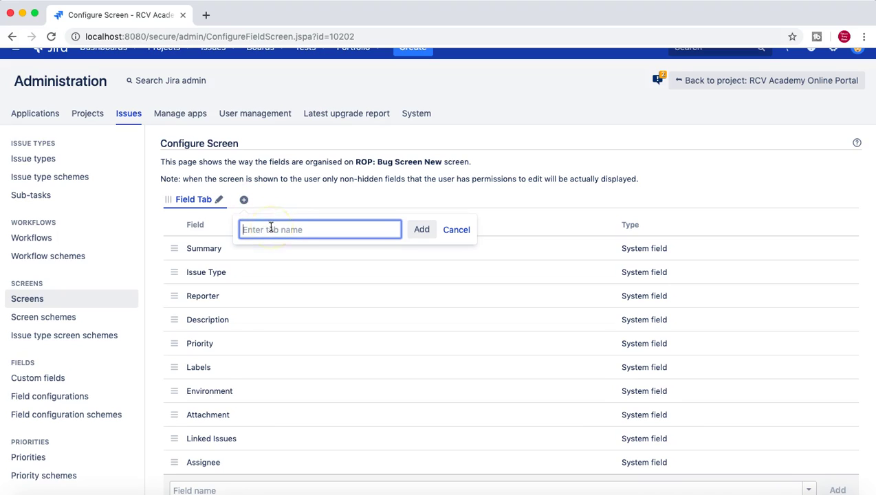
click(455, 230)
scroll(738, 176, down, 5)
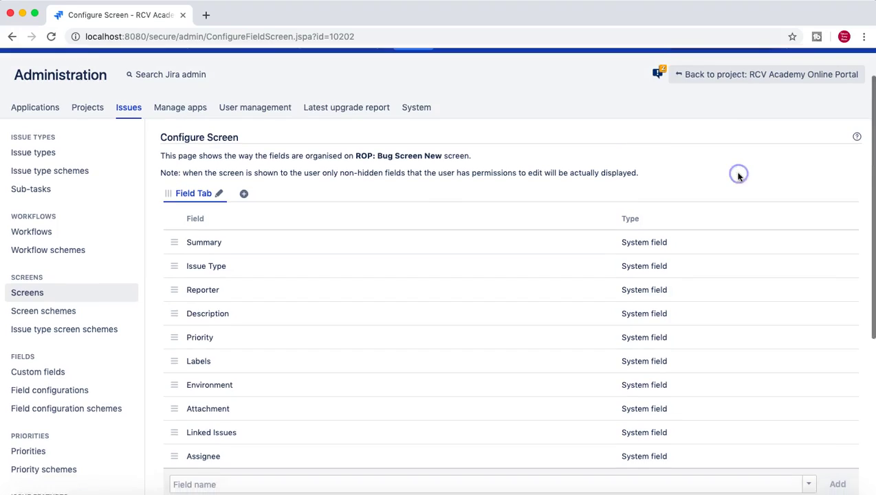
scroll(738, 177, up, 3)
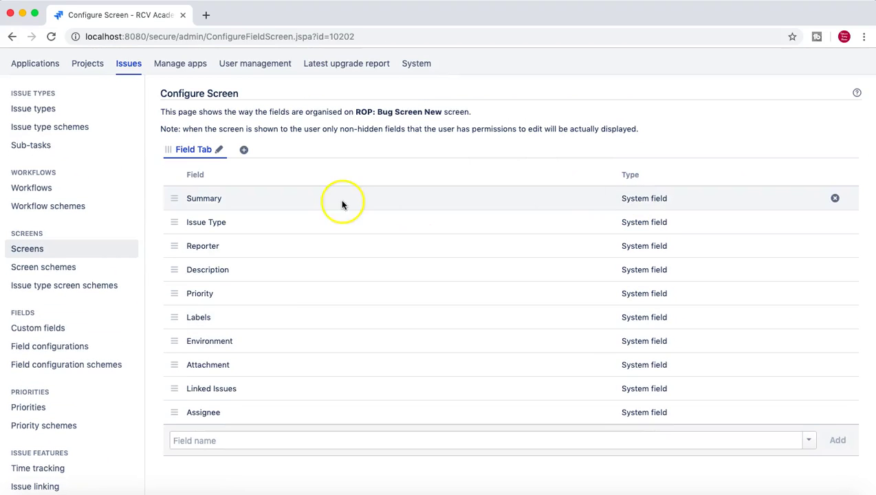
Open the Screens list and highlight the ROP: Bug Screen New entry
click(39, 253)
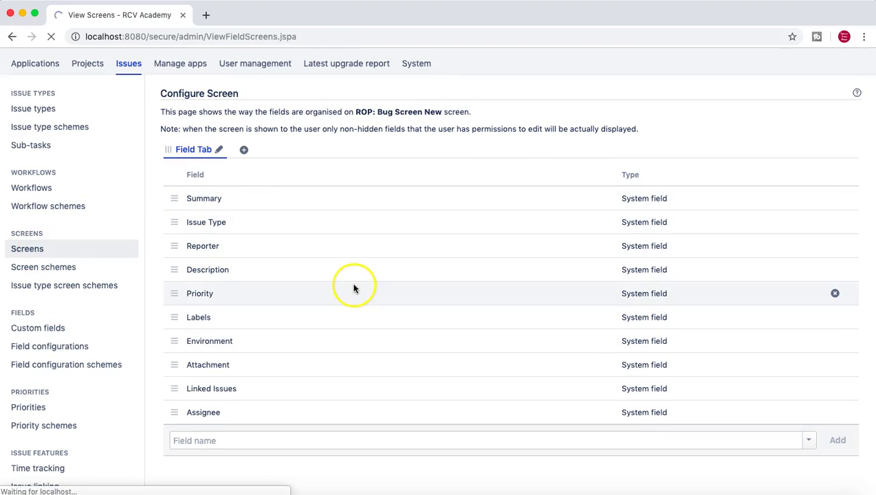
scroll(421, 314, down, 6)
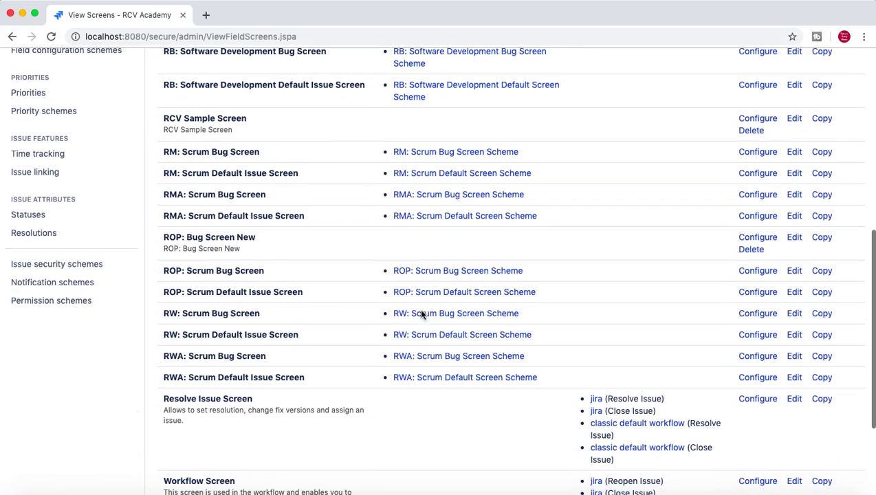
drag(163, 238, 285, 246)
click(417, 231)
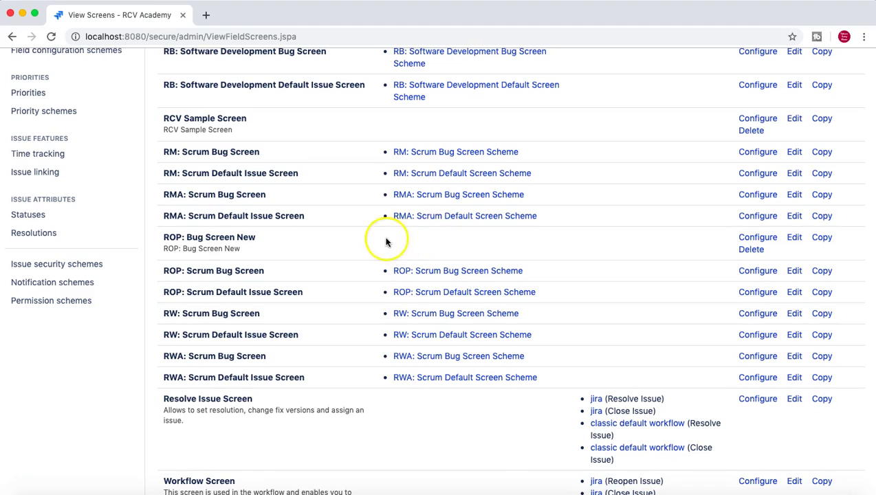
Highlight ROP: Bug Screen New once more, then go to the Screen Schemes list
scroll(453, 240, up, 1)
scroll(453, 246, up, 3)
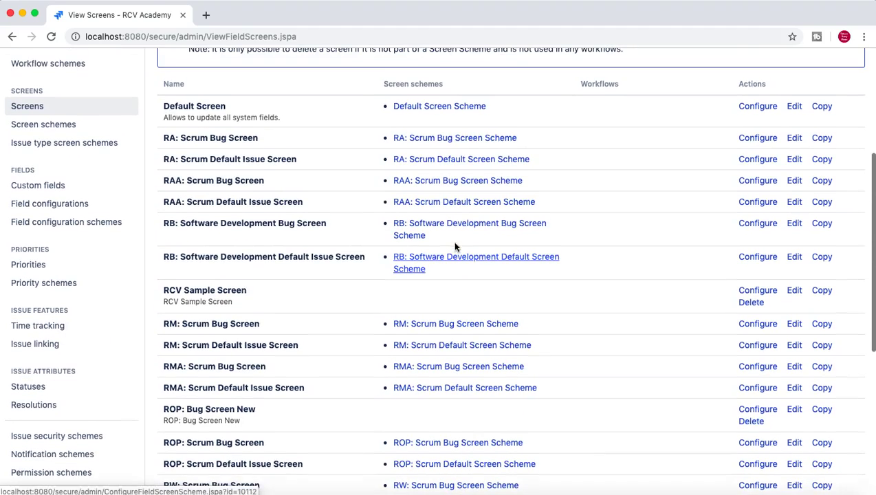
scroll(456, 274, down, 4)
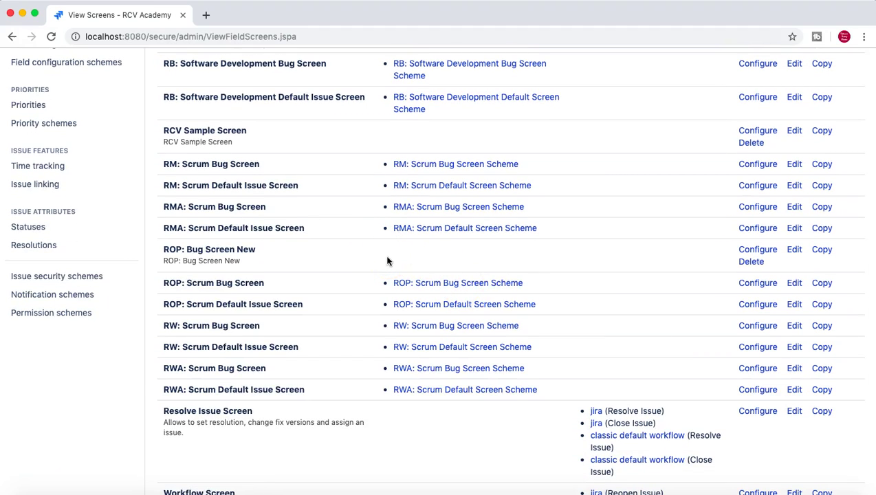
scroll(387, 261, up, 2)
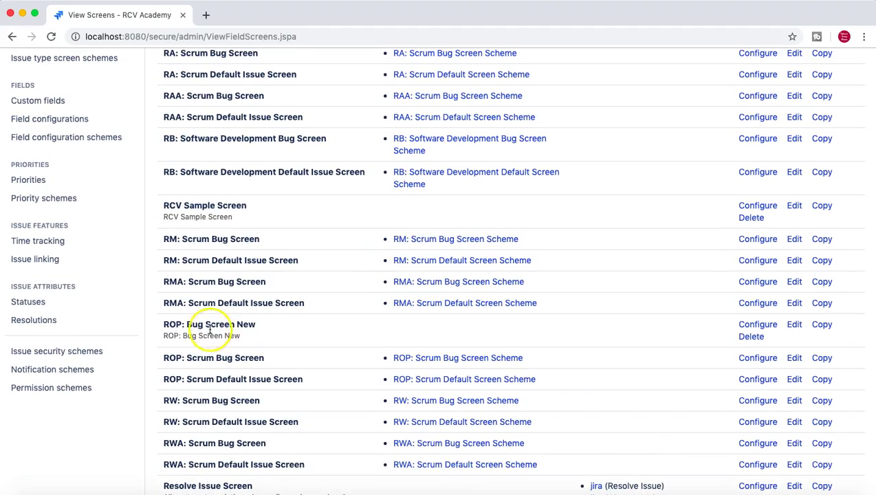
drag(163, 323, 255, 337)
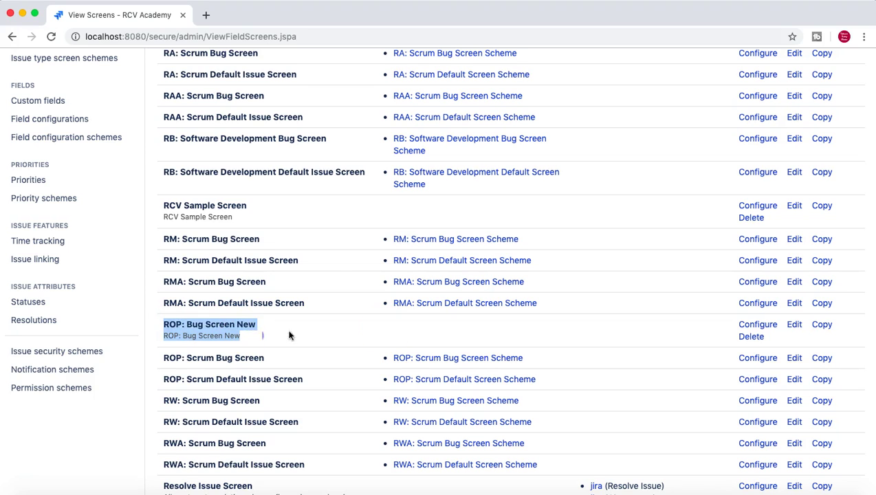
click(404, 332)
scroll(402, 333, up, 1)
scroll(402, 334, up, 2)
click(67, 132)
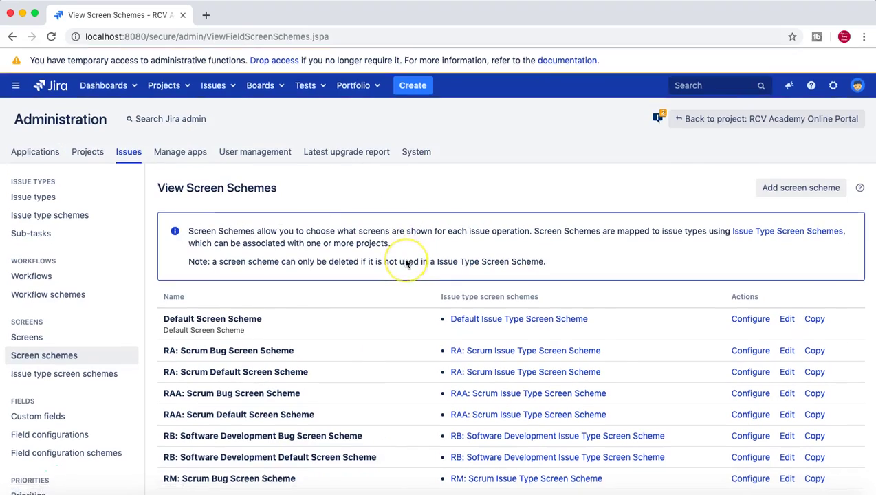
Copy ROP: Scrum Bug Screen Scheme as 'ROP: Bug Screen Scheme New', using that name as description
scroll(406, 263, down, 5)
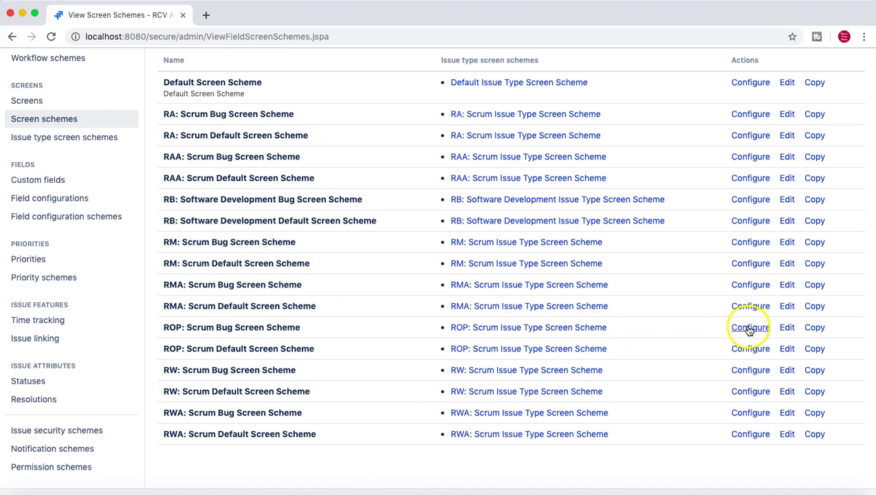
click(814, 328)
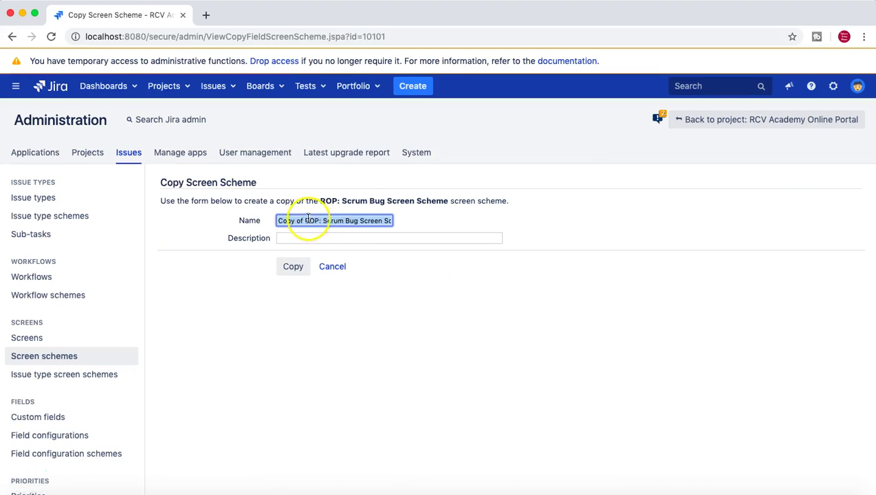
drag(307, 218, 272, 224)
key(BackSpace)
click(322, 221)
key(BackSpace)
key(BackSpace)
key(BackSpace)
key(BackSpace)
key(BackSpace)
key(BackSpace)
click(364, 219)
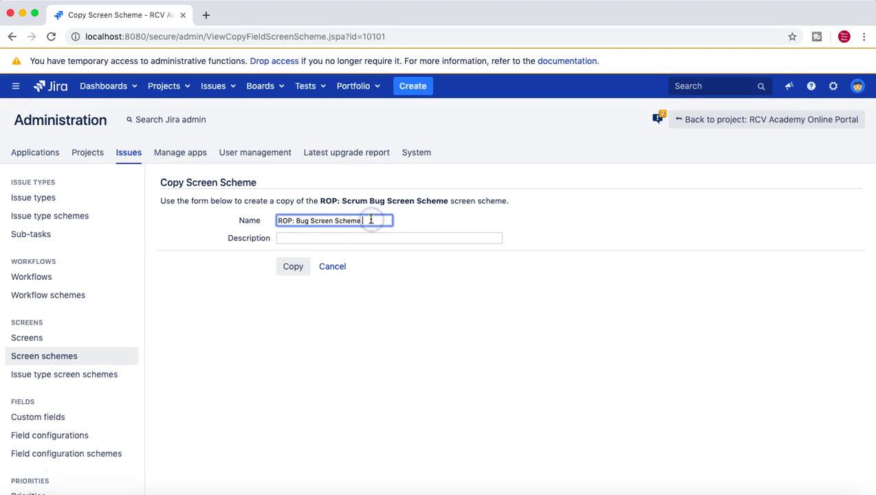
drag(388, 219, 275, 220)
click(336, 239)
key(super+v)
click(293, 266)
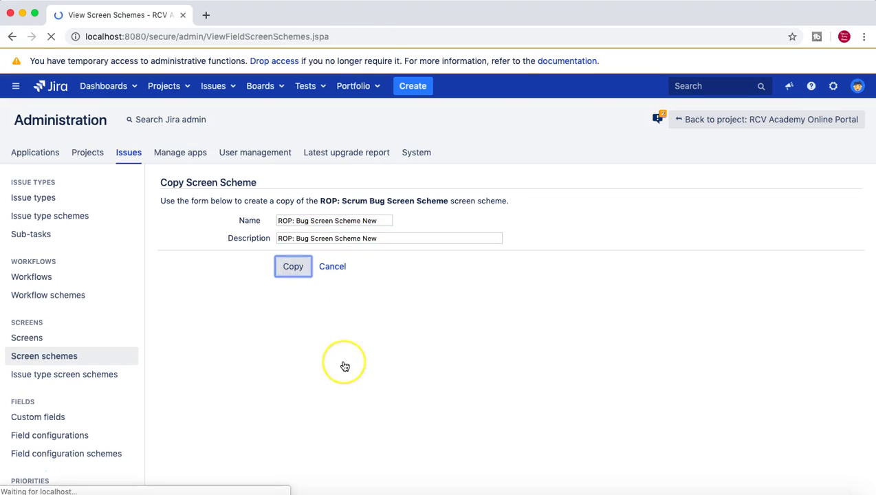
Open ROP: Bug Screen Scheme New's configuration and edit its Default operation mapping
scroll(342, 363, down, 10)
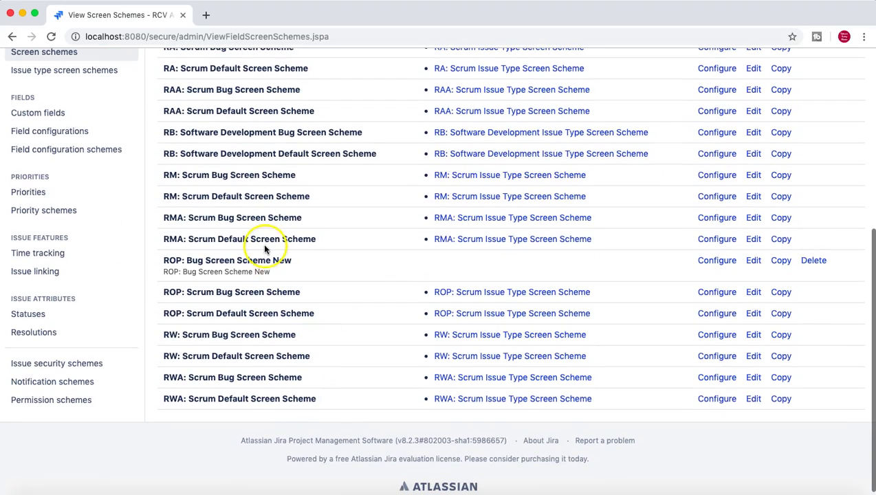
drag(229, 260, 285, 272)
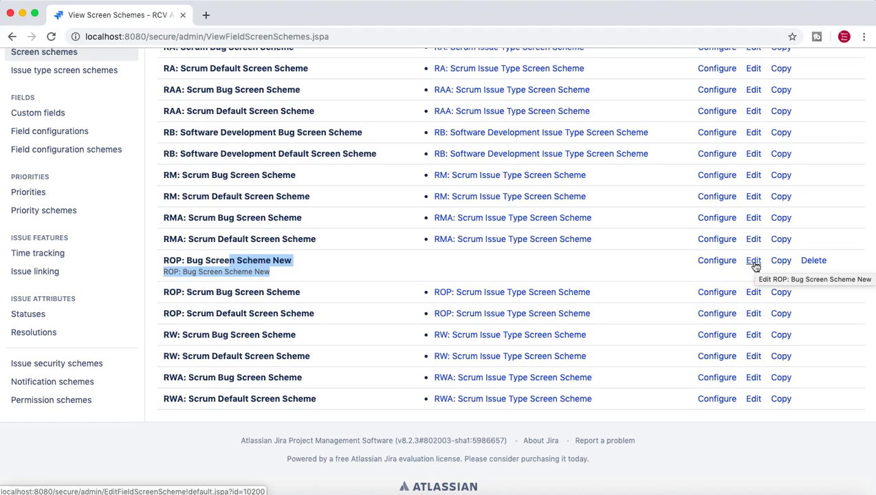
click(719, 263)
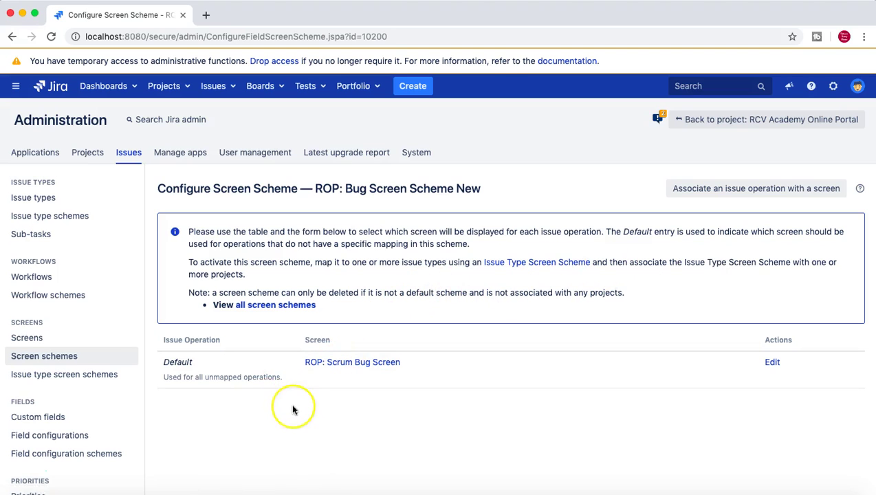
scroll(292, 410, down, 1)
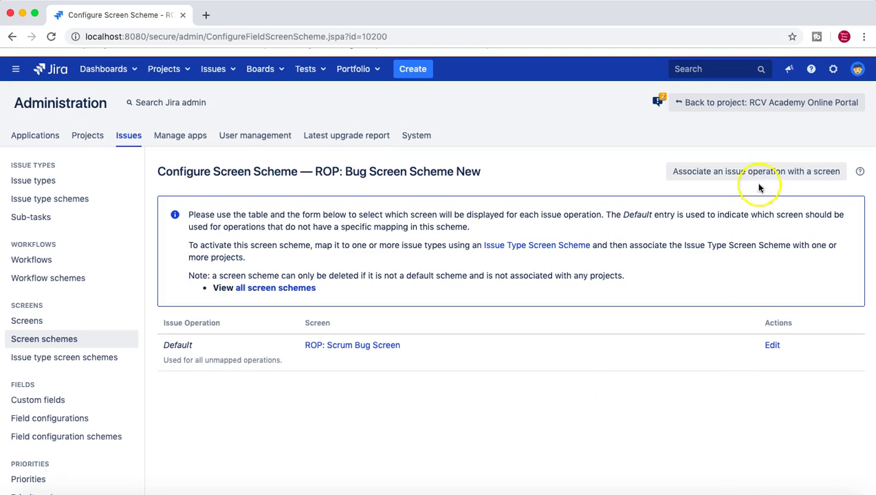
click(771, 345)
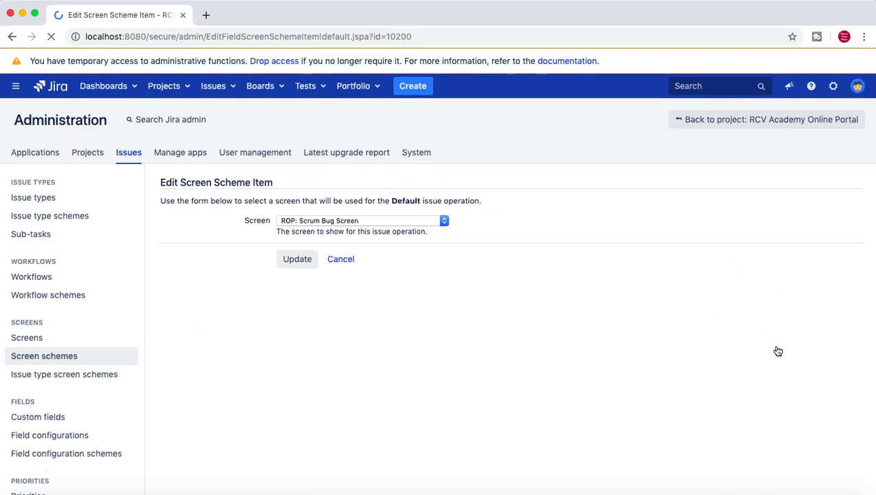
Select ROP: Bug Screen New as the Default operation's screen and save
click(444, 221)
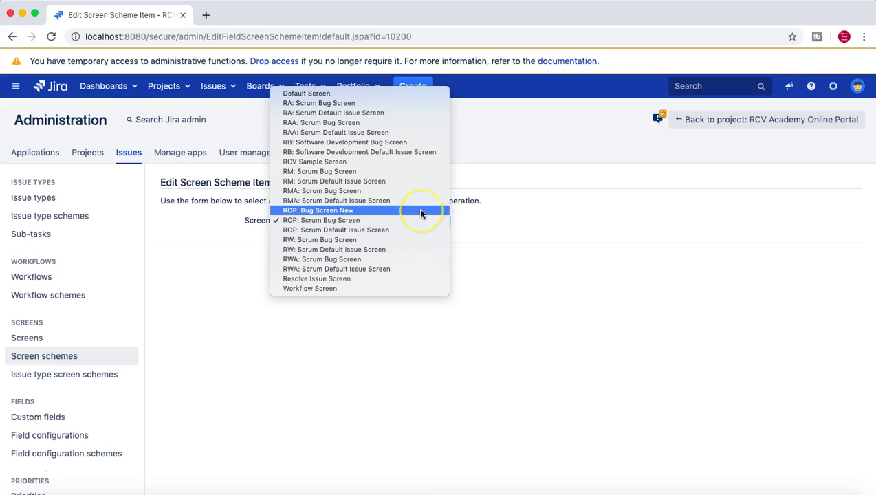
click(421, 211)
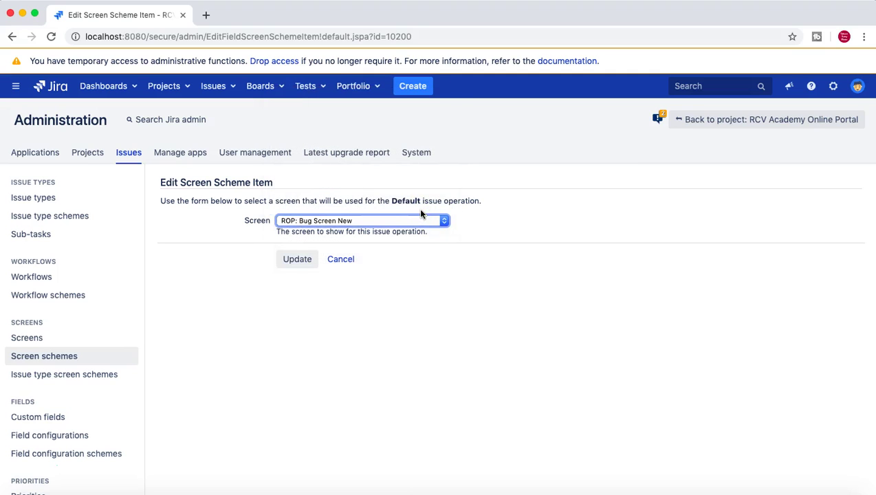
click(298, 261)
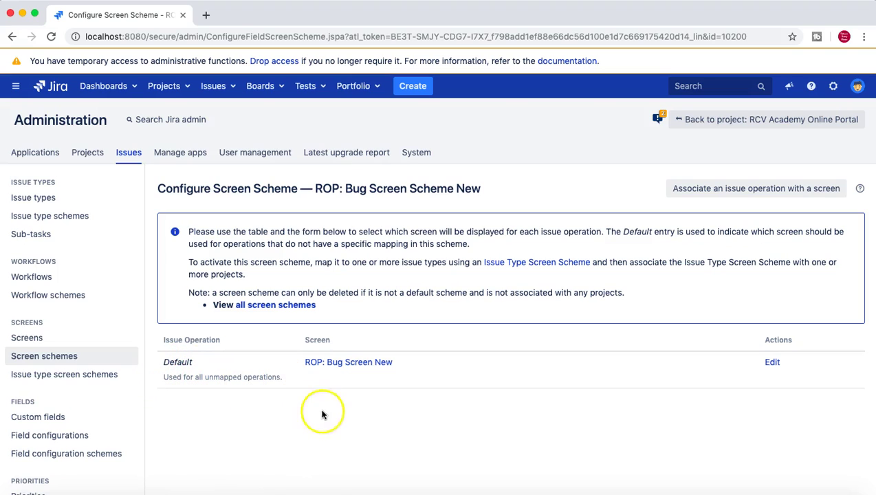
Add a mapping of the Create Issue operation to the ROP: Bug Screen New screen
click(713, 196)
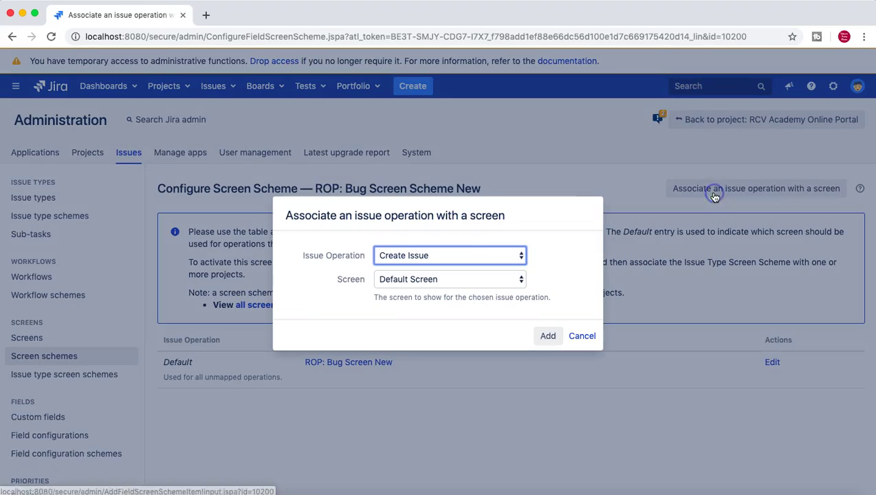
click(454, 254)
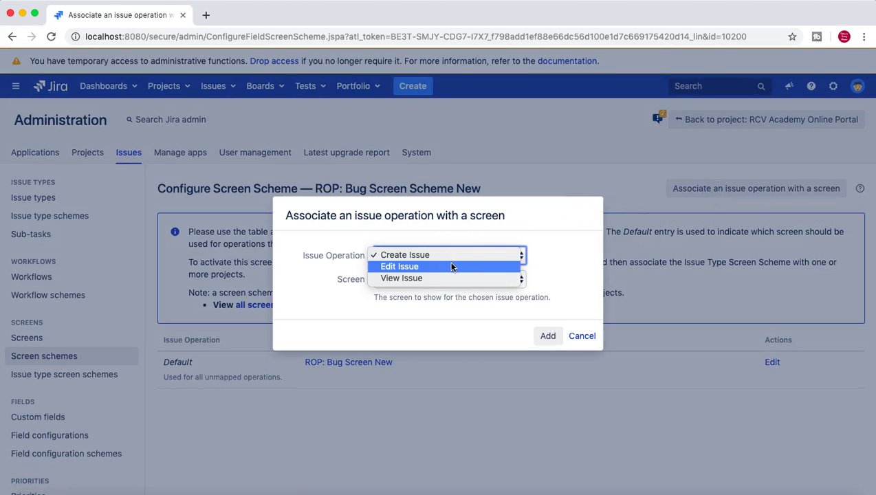
click(446, 279)
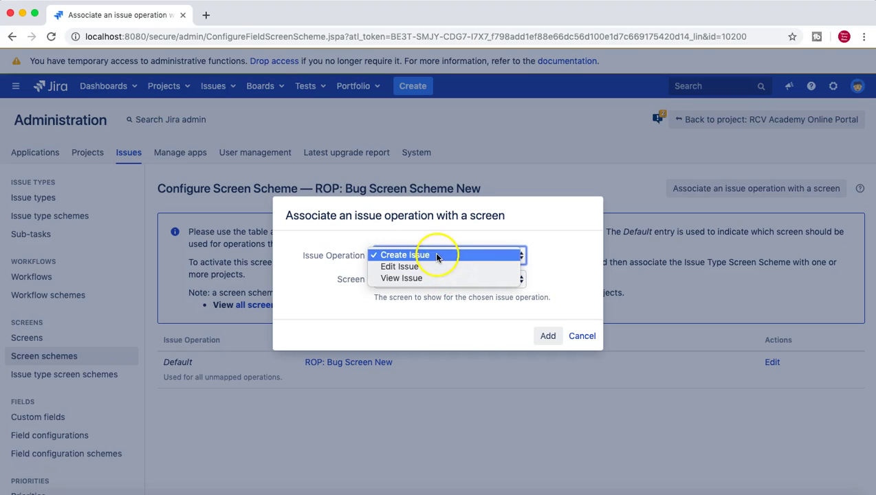
click(437, 256)
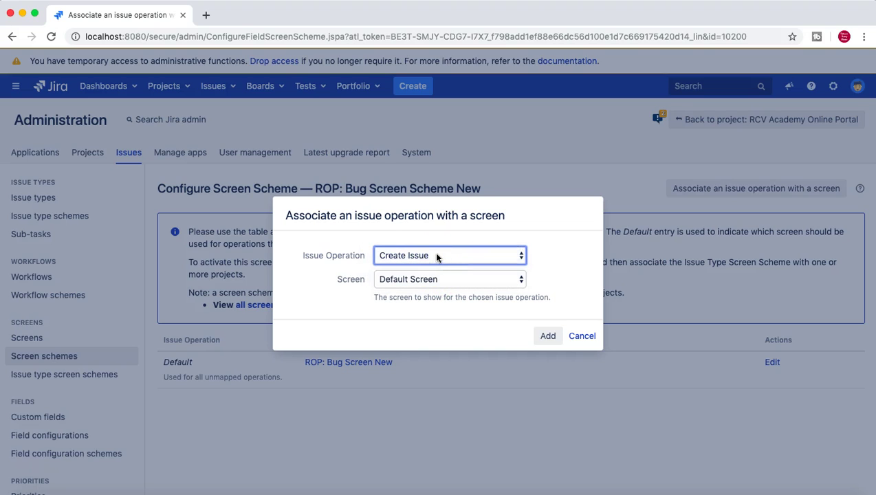
click(437, 256)
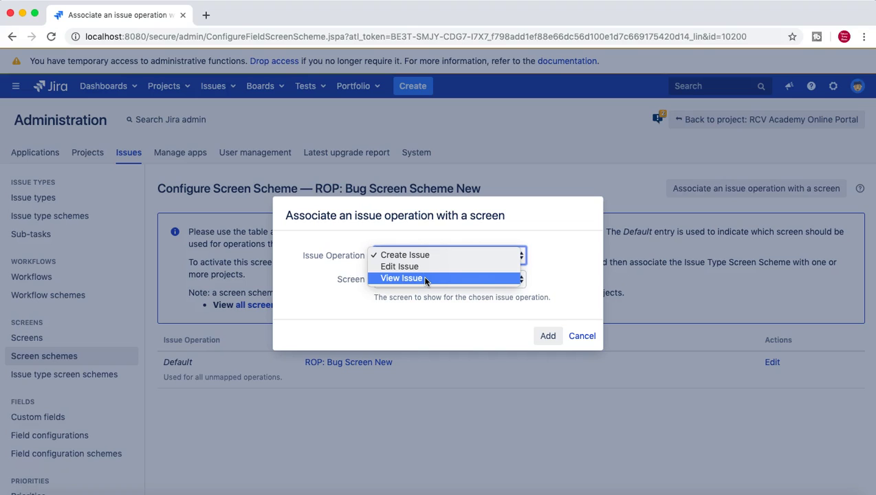
click(426, 256)
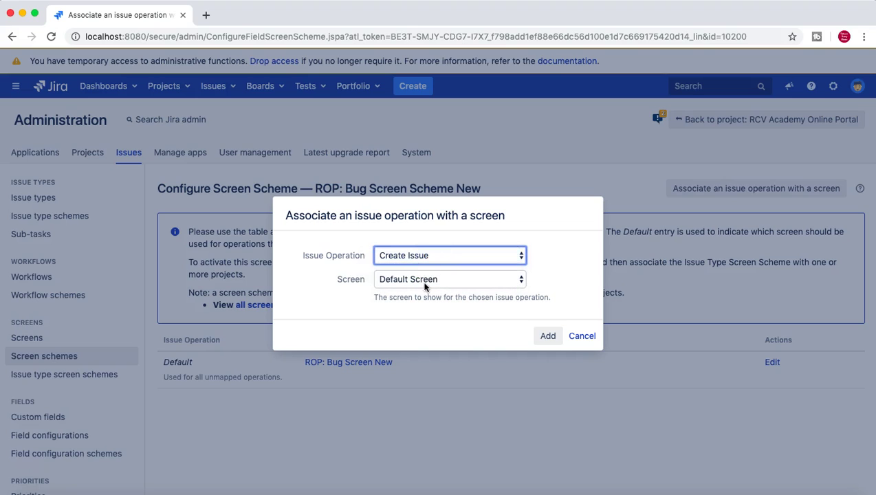
click(392, 279)
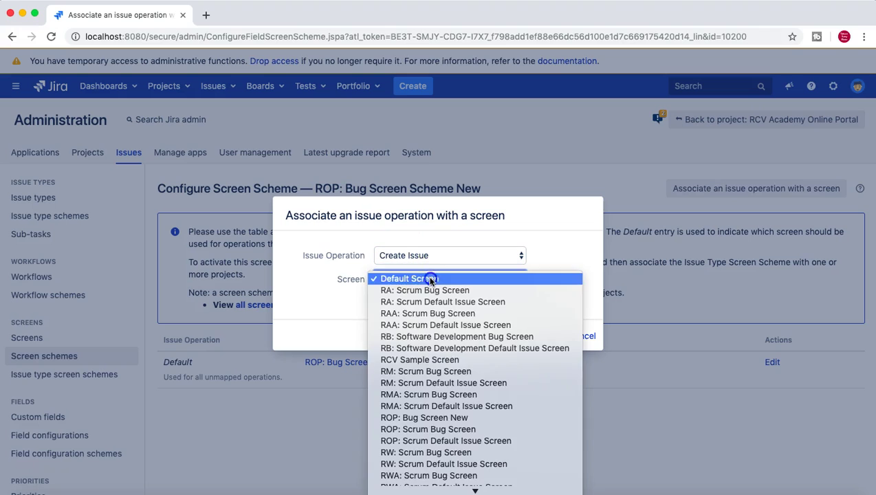
click(438, 420)
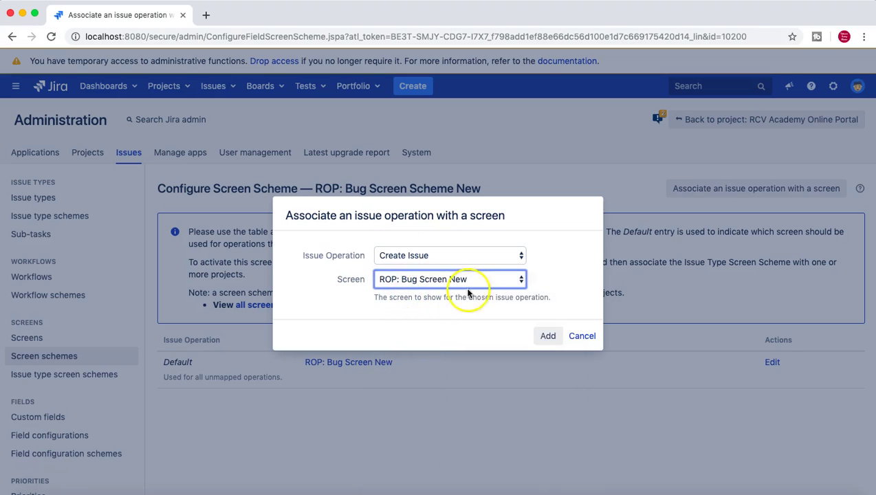
click(548, 335)
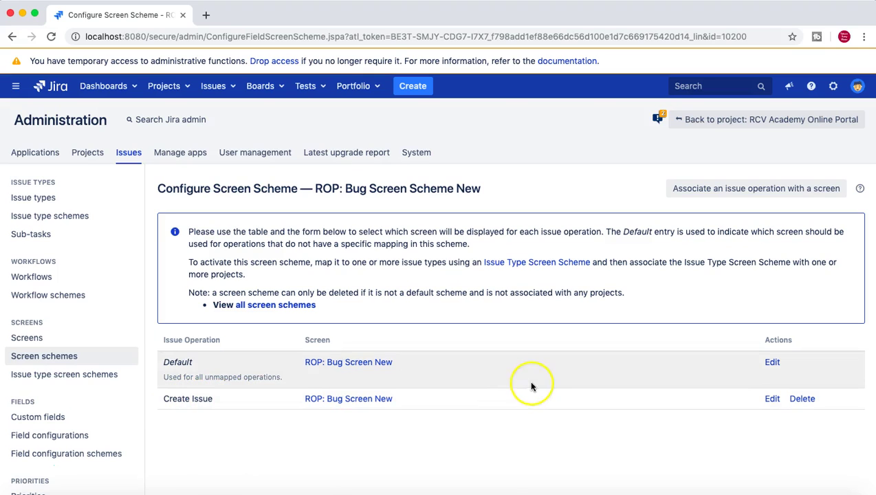
Delete the Create Issue row, leaving only the Default ROP: Bug Screen New mapping
click(802, 400)
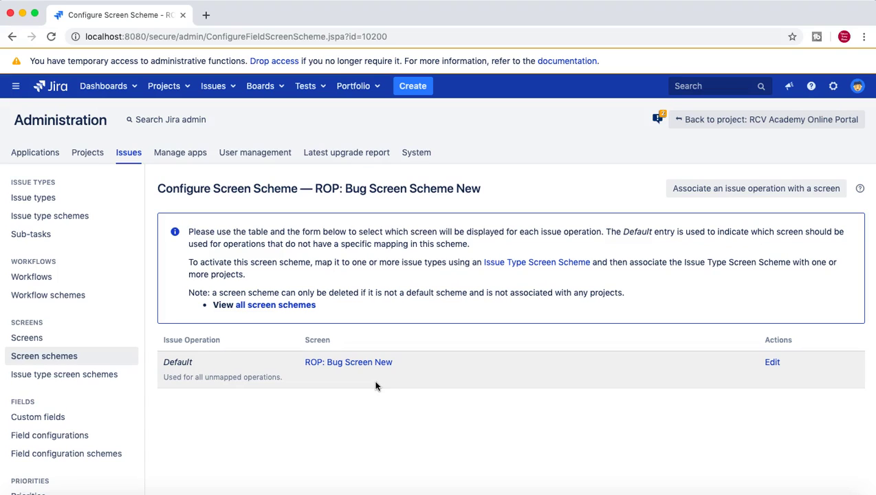
click(396, 421)
click(322, 424)
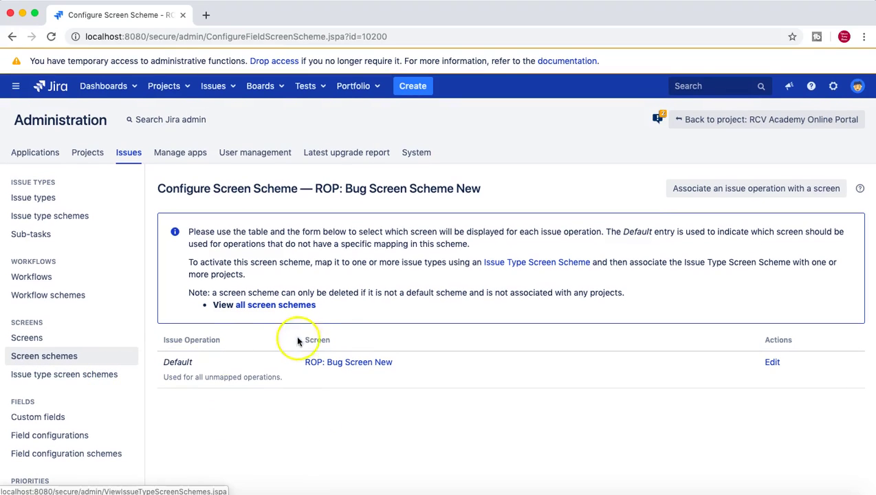
Open ROP: Scrum Issue Type Screen Scheme's configuration and check Bug's current ROP: Scrum Bug Screen Scheme
click(79, 376)
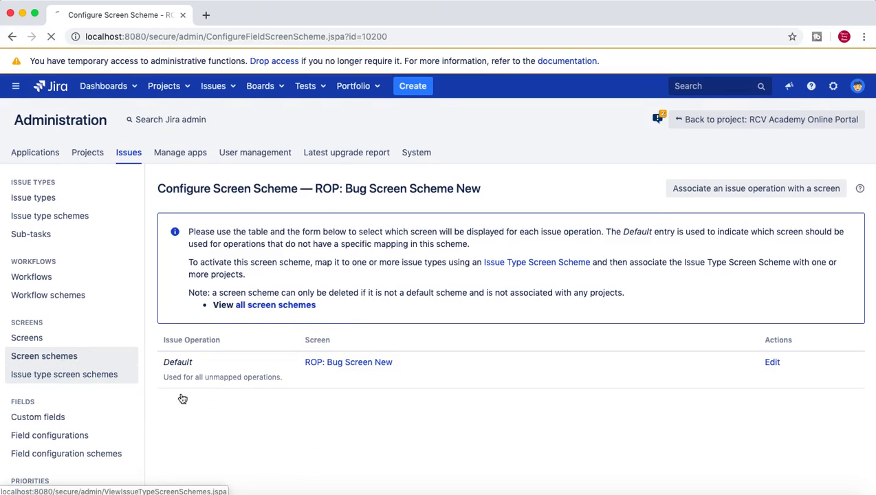
click(528, 365)
scroll(529, 368, down, 1)
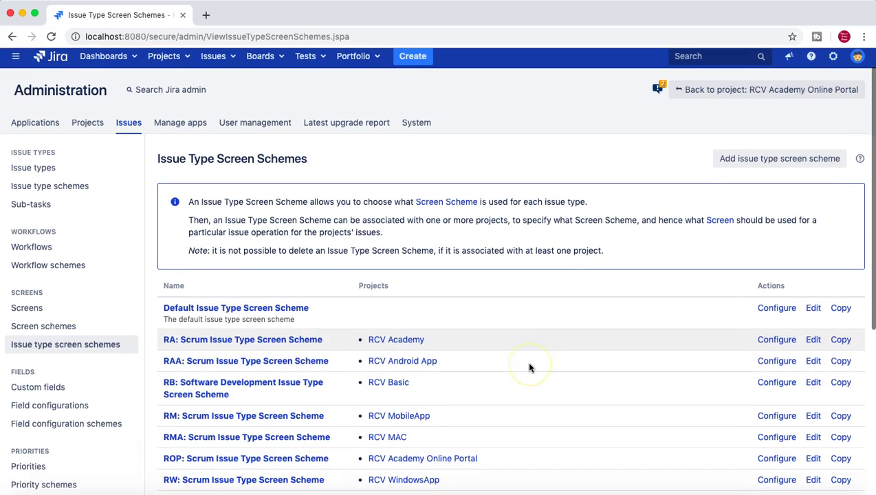
scroll(529, 366, down, 2)
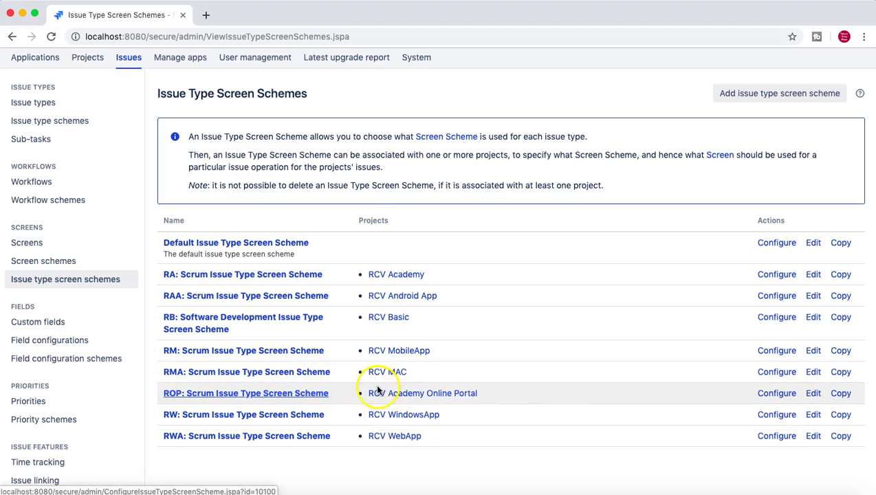
click(768, 397)
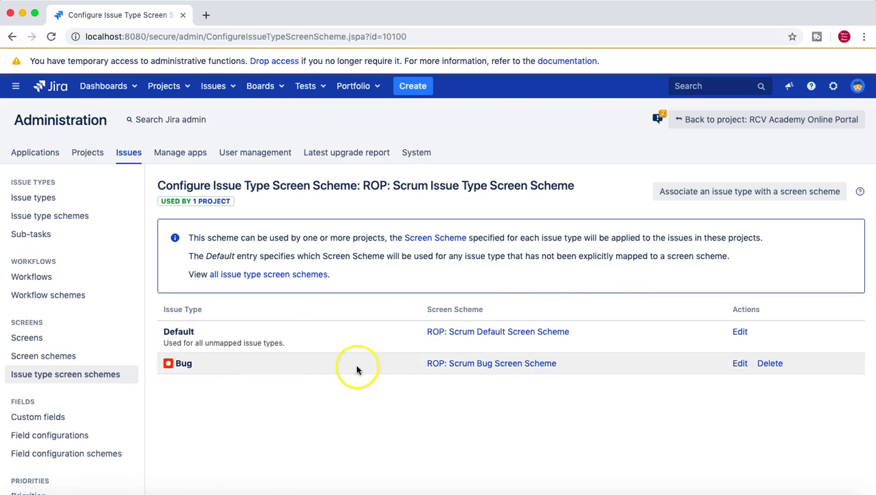
drag(426, 364, 558, 363)
click(741, 374)
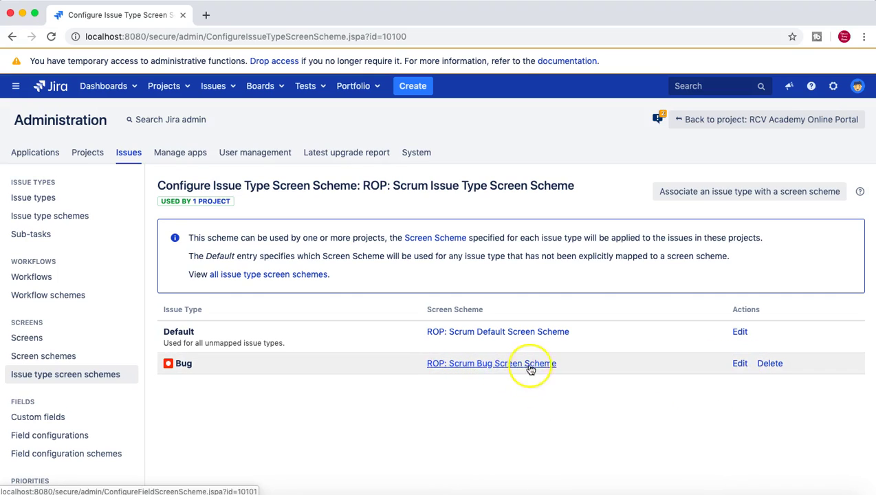
Change the Bug row's screen scheme to ROP: Bug Screen Scheme New and update
click(739, 363)
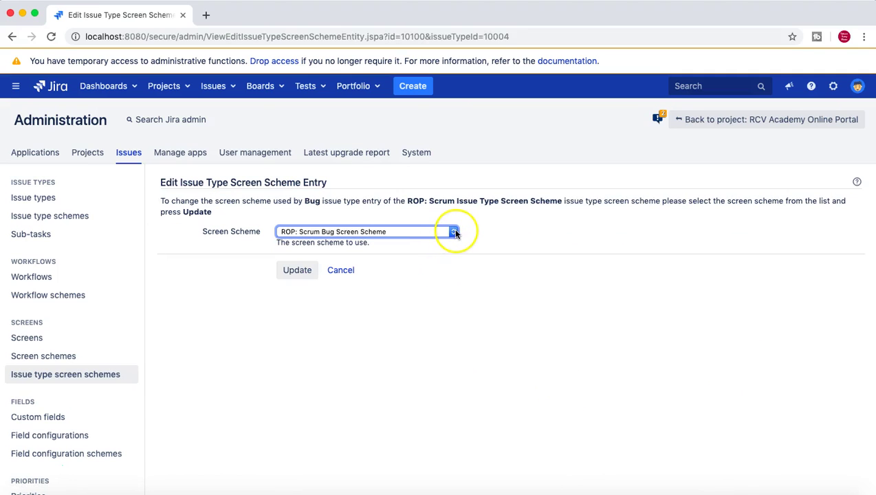
click(455, 231)
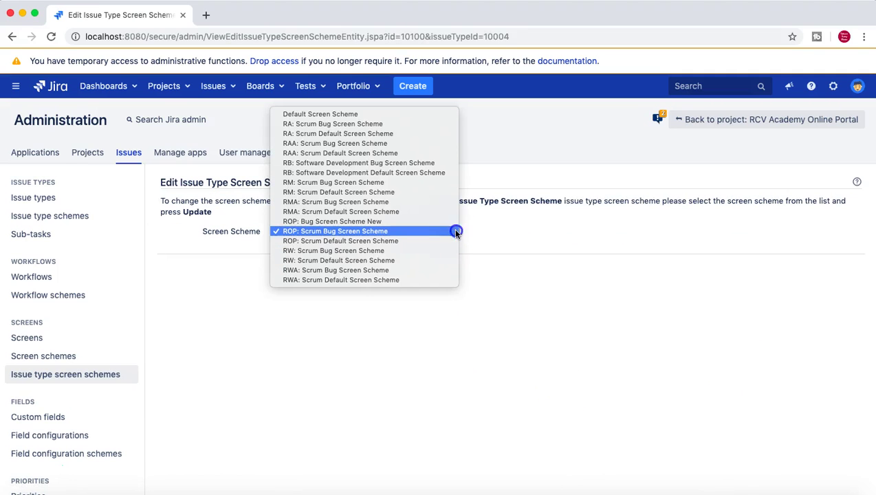
click(408, 221)
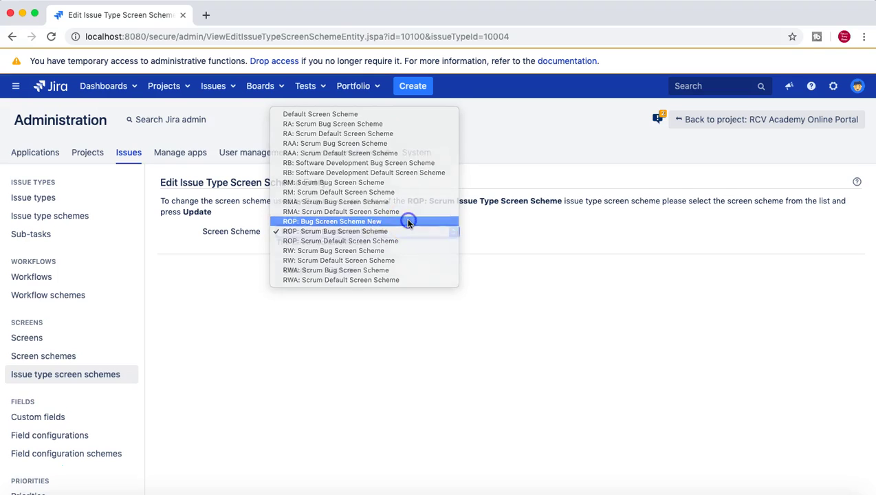
click(297, 272)
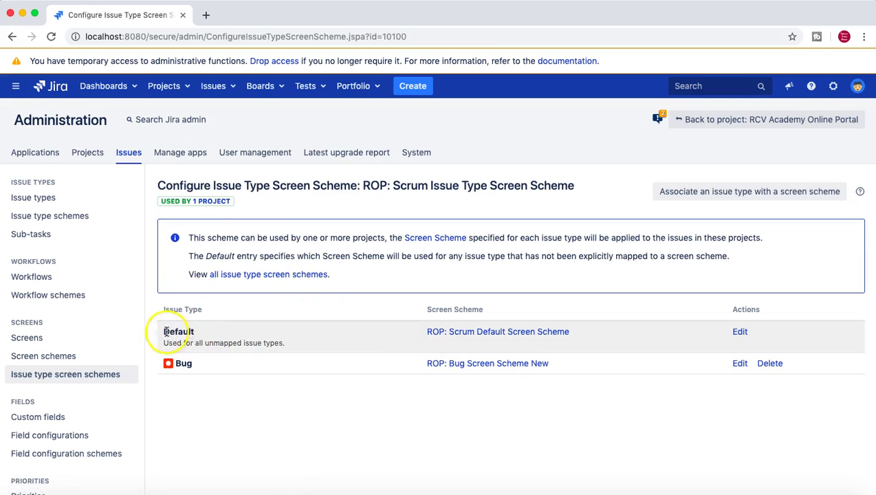
Verify Bug now uses ROP: Bug Screen Scheme New and launch the Create Issue form
drag(213, 342, 576, 331)
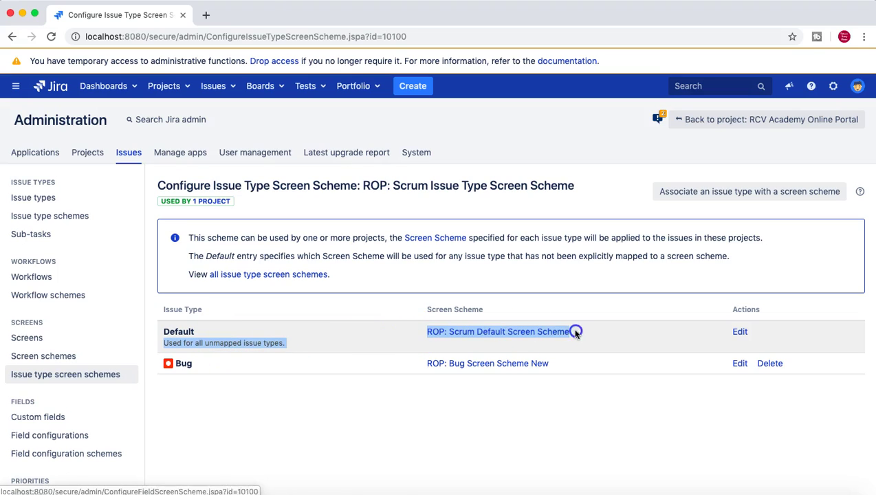
click(465, 389)
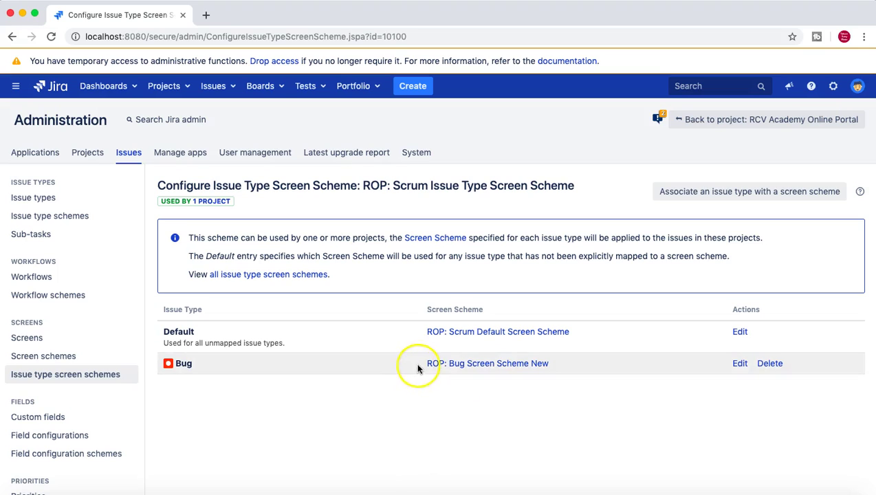
drag(420, 362, 553, 362)
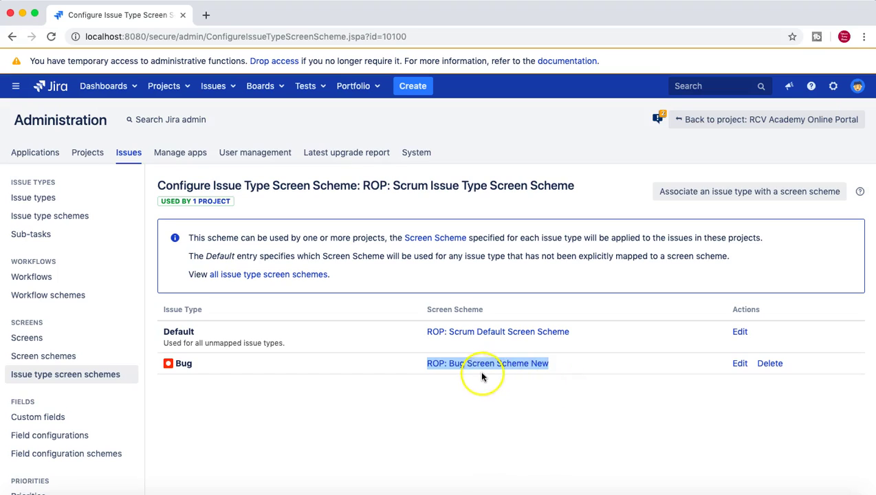
mouse_move(481, 373)
mouse_down()
mouse_move(518, 377)
mouse_move(465, 385)
mouse_move(522, 368)
mouse_move(530, 401)
mouse_up()
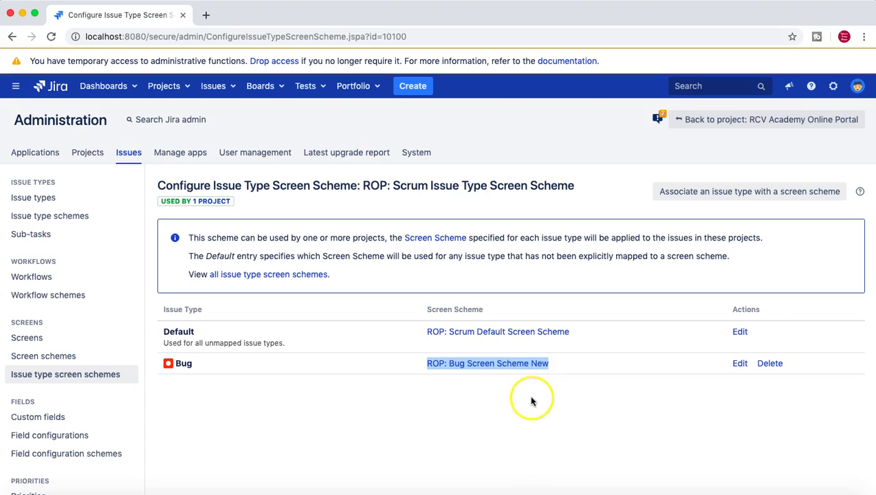
click(530, 400)
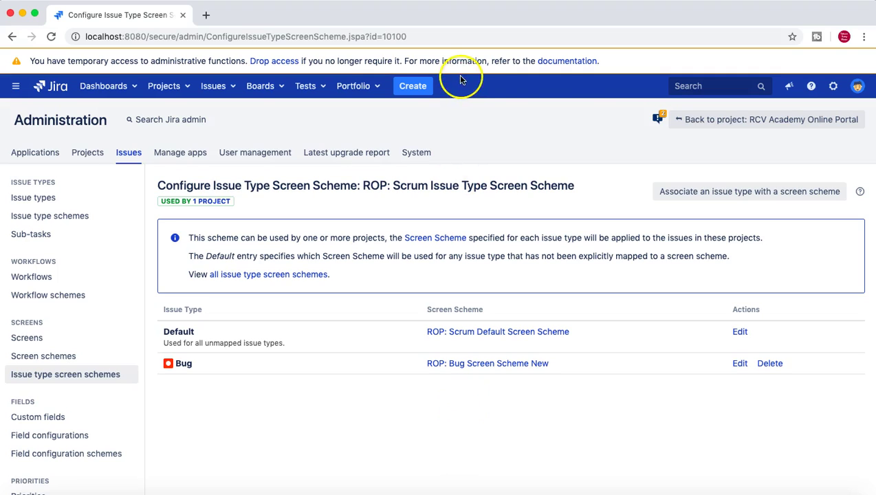
click(412, 89)
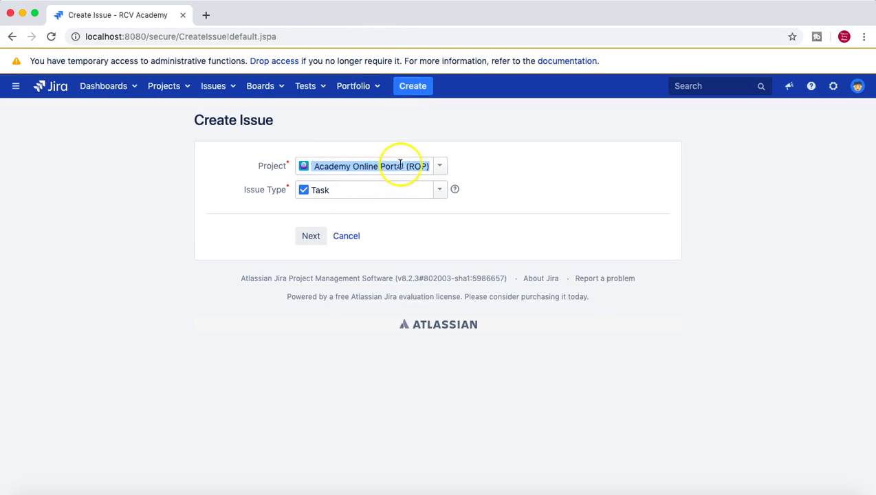
click(439, 193)
click(344, 273)
click(314, 237)
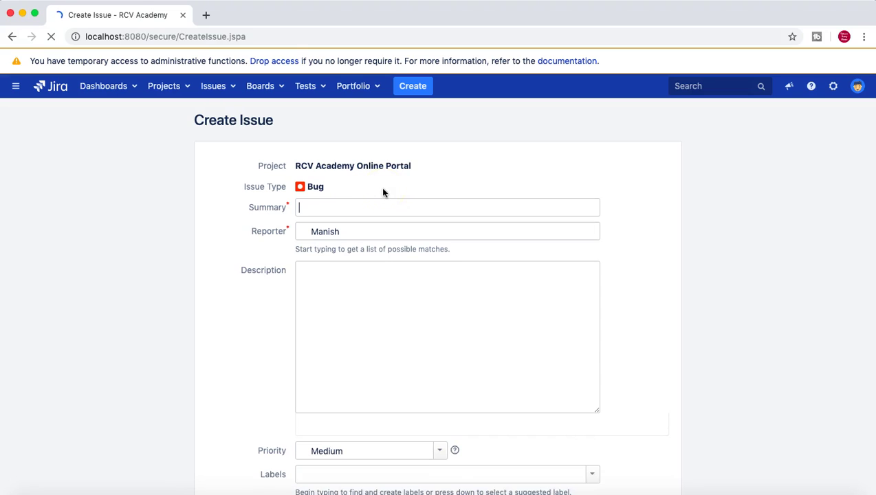
click(444, 172)
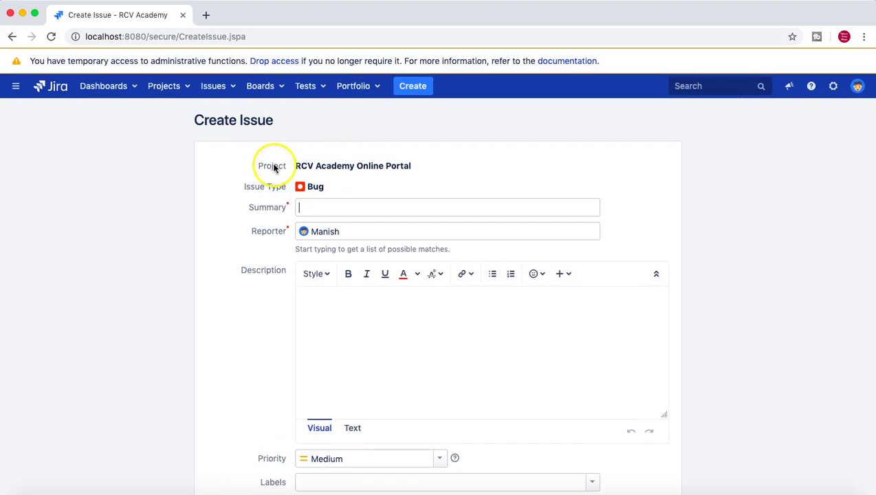
scroll(450, 169, down, 3)
scroll(450, 170, down, 10)
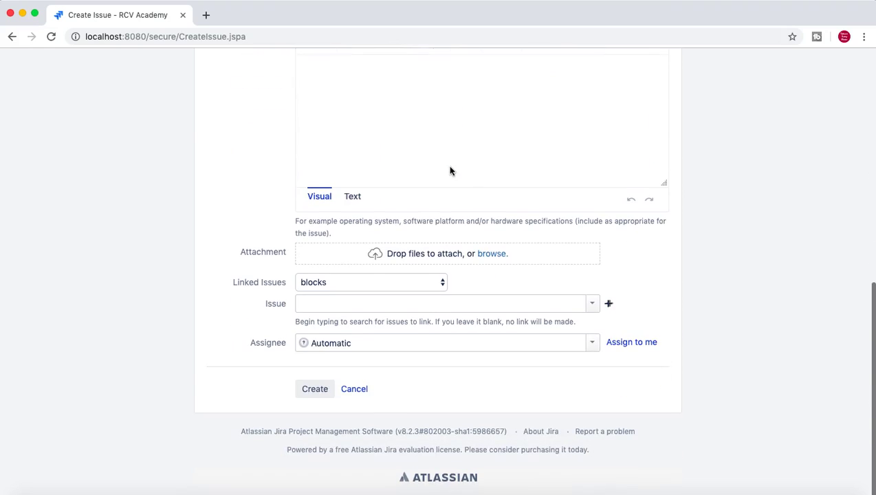
click(250, 359)
scroll(249, 361, up, 1)
scroll(248, 361, up, 8)
scroll(248, 361, up, 5)
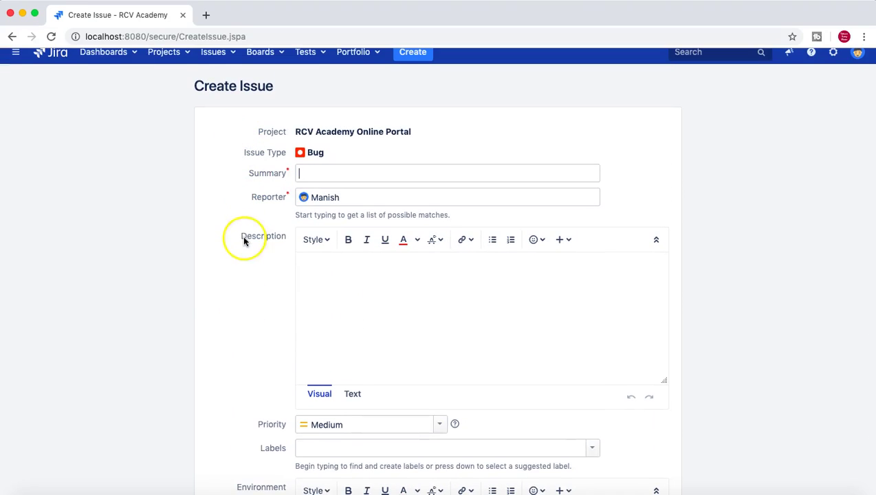
scroll(245, 237, down, 3)
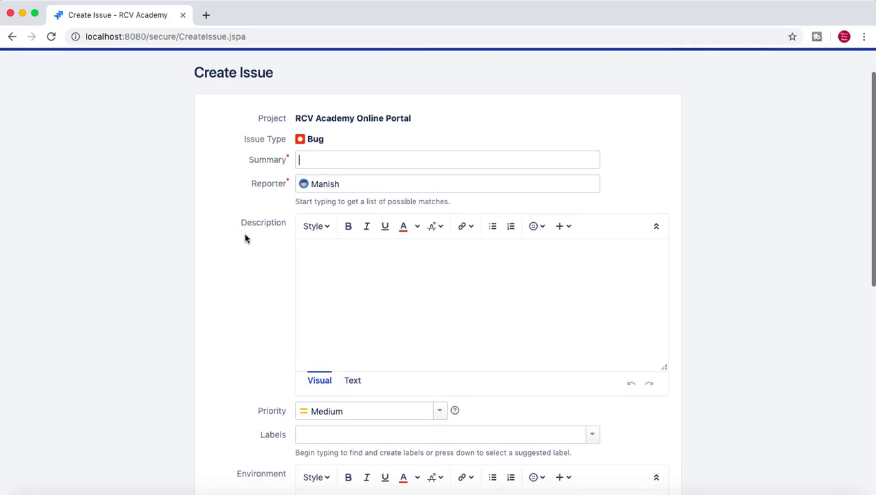
scroll(245, 238, up, 3)
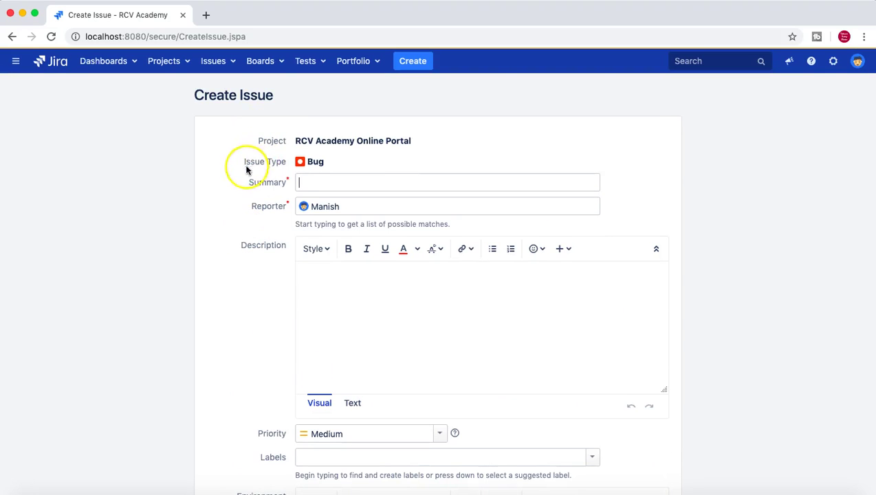
scroll(260, 217, down, 8)
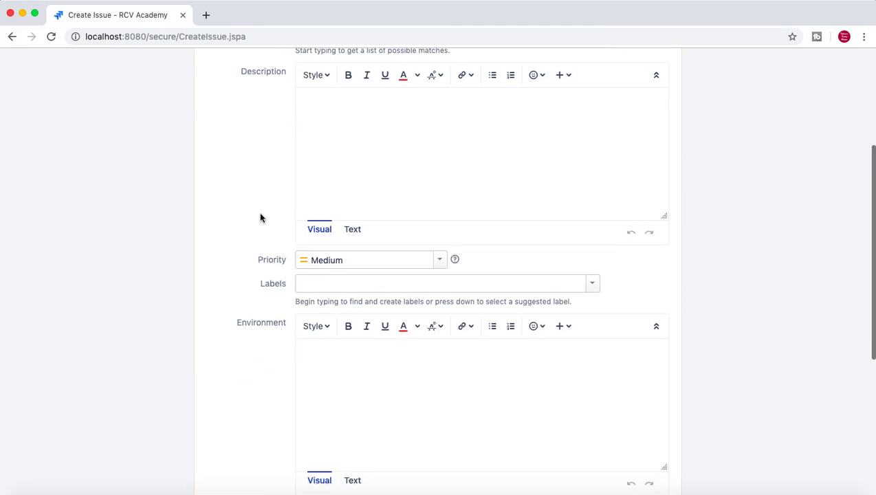
scroll(260, 217, down, 5)
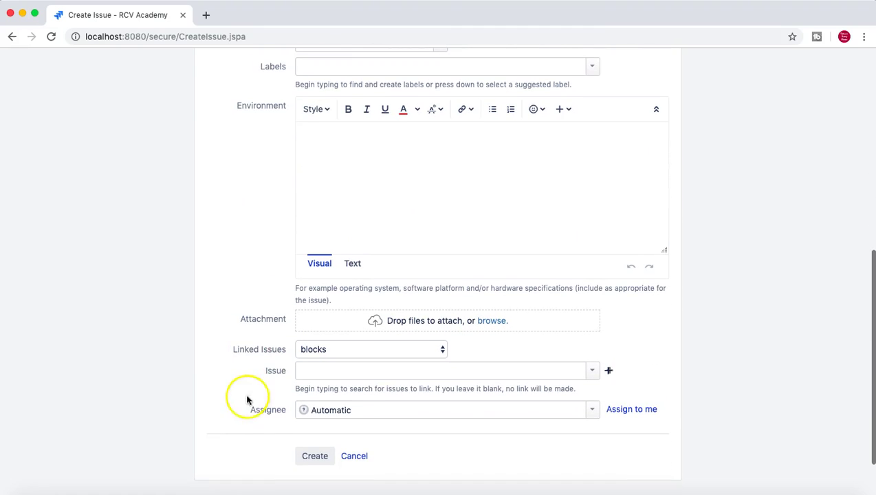
scroll(222, 386, down, 2)
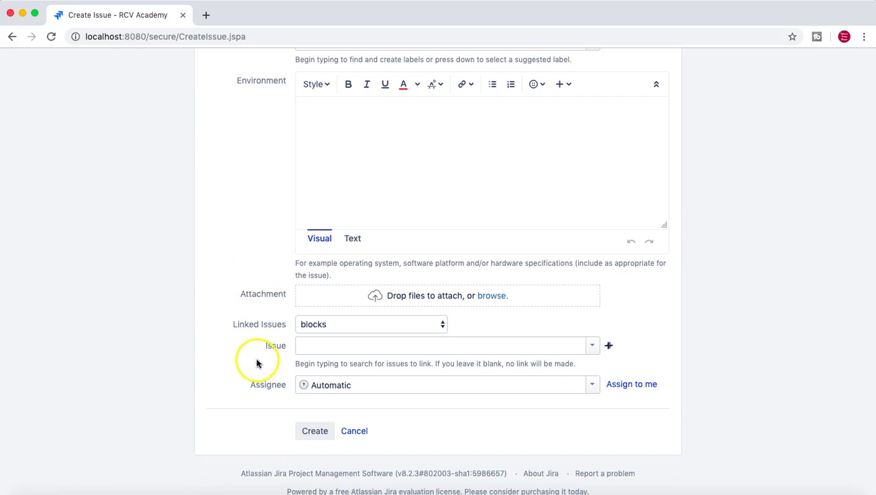
scroll(246, 299, up, 2)
scroll(247, 301, down, 4)
drag(226, 283, 284, 287)
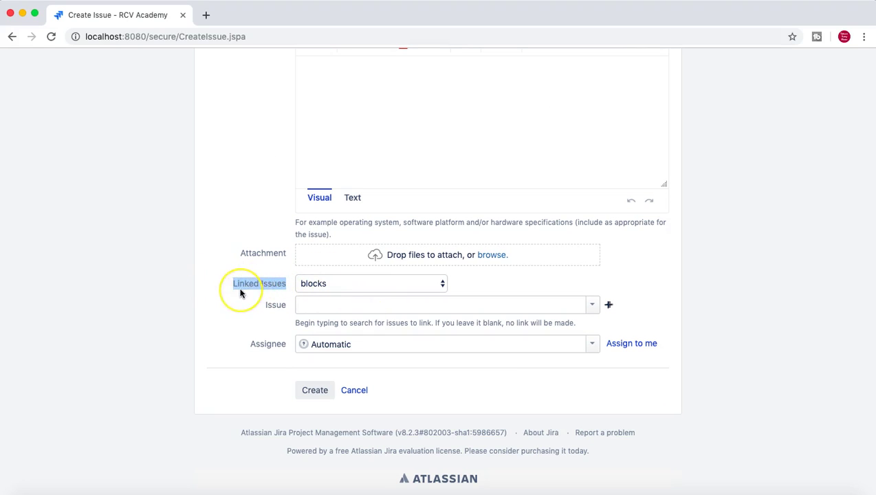
scroll(240, 293, up, 5)
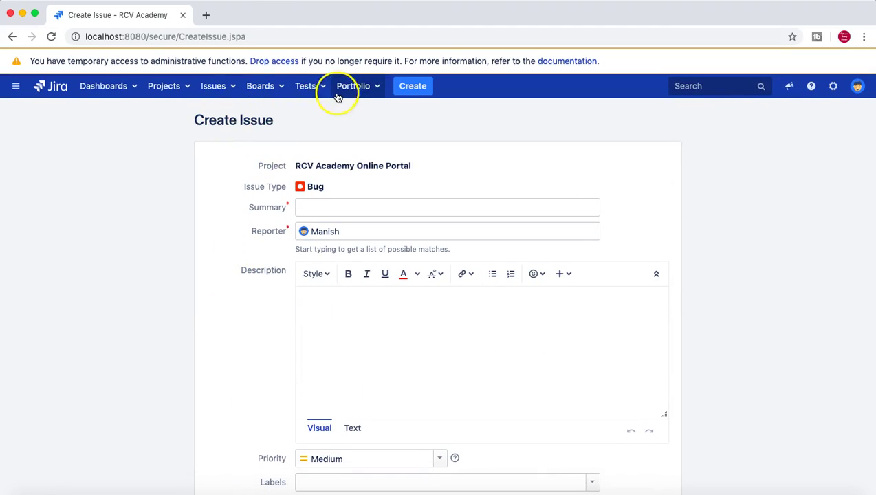
Go to Issues administration Screens and configure ROP: Bug Screen New
click(833, 86)
click(780, 169)
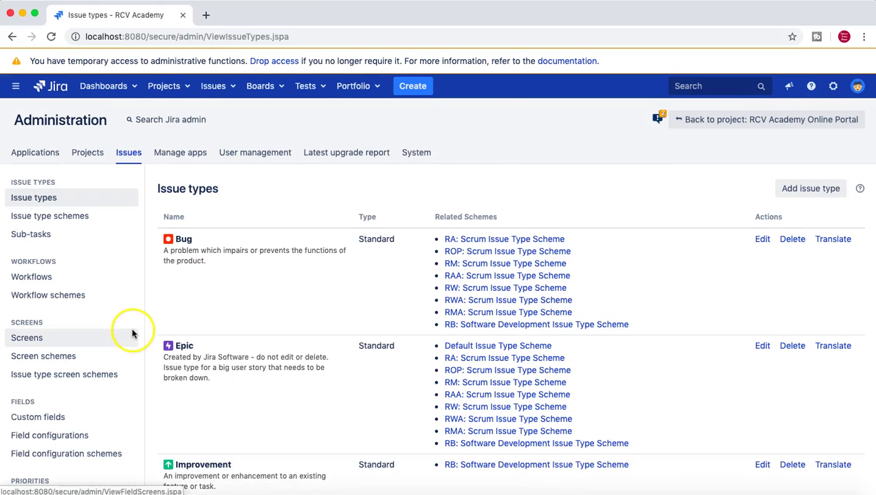
click(104, 318)
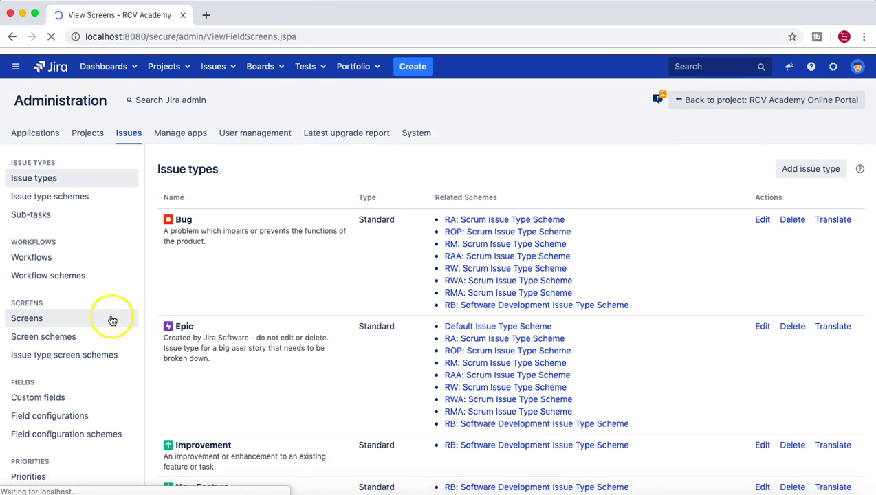
scroll(306, 298, down, 5)
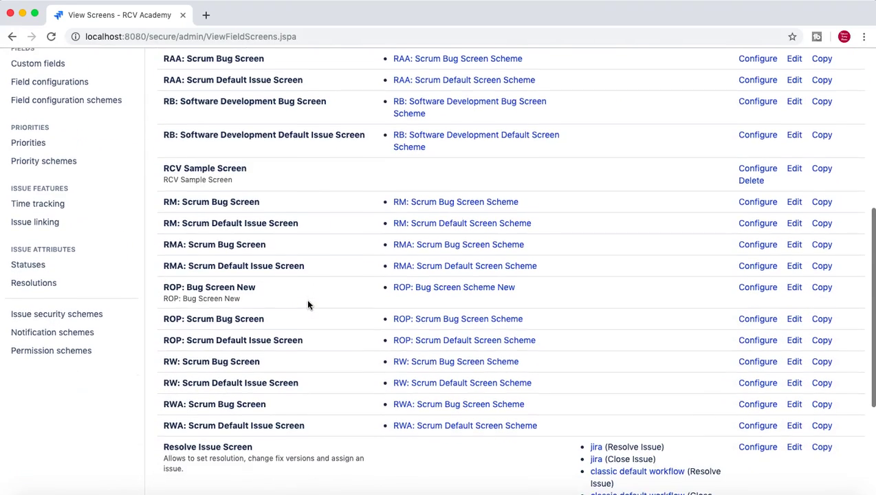
click(758, 288)
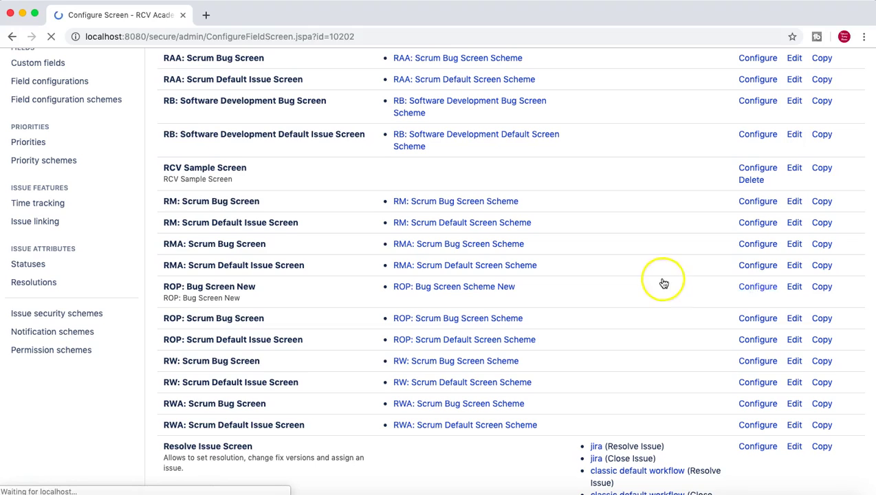
Remove Linked Issues and Environment, leaving eight fields from Summary to Assignee
scroll(479, 303, down, 5)
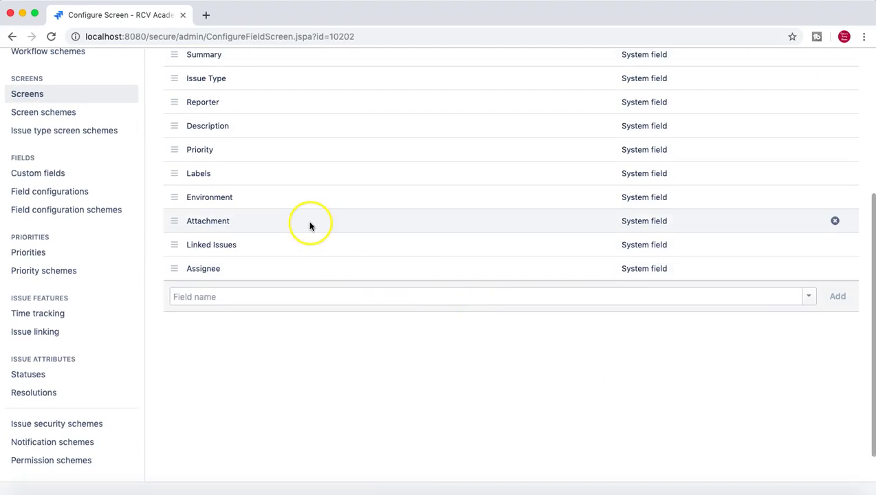
scroll(309, 225, up, 2)
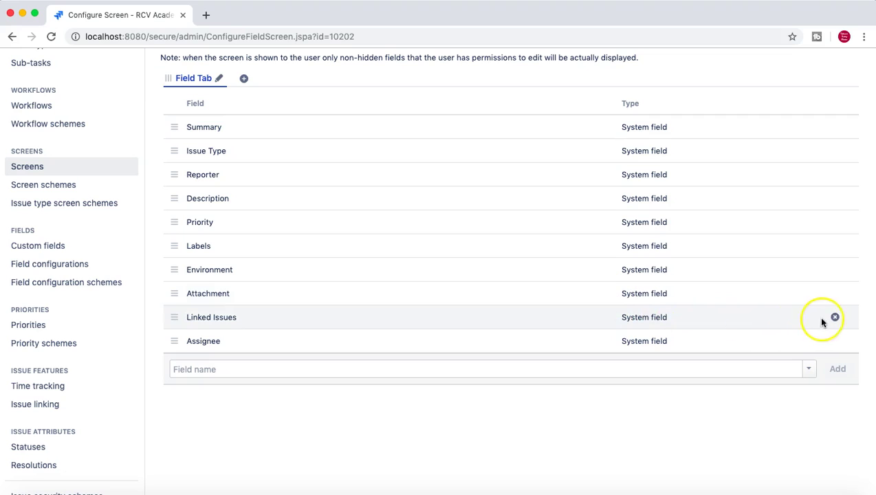
click(835, 318)
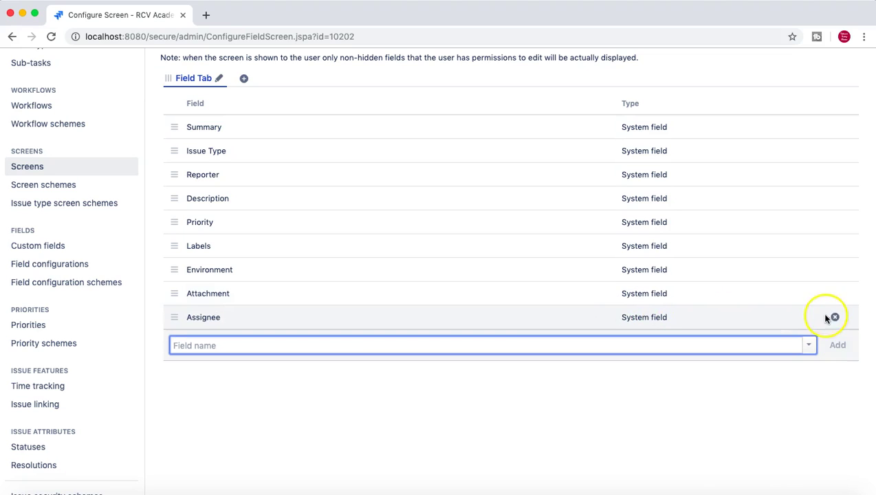
click(834, 269)
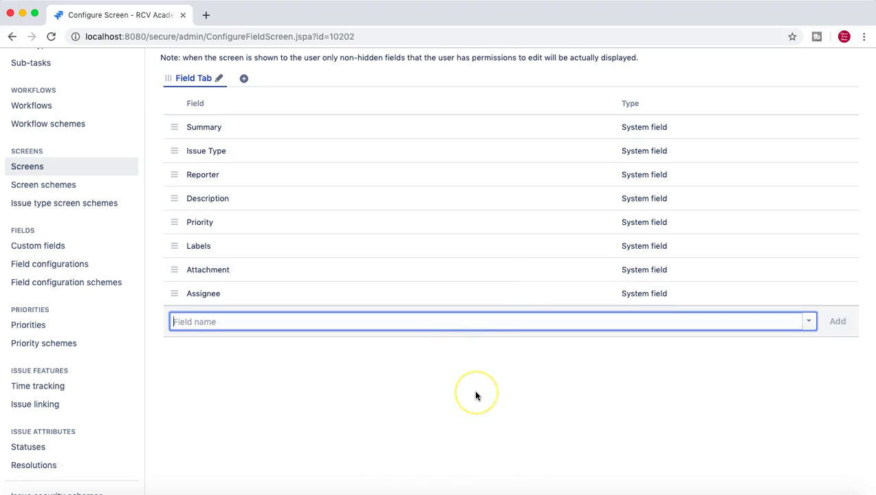
scroll(474, 395, up, 5)
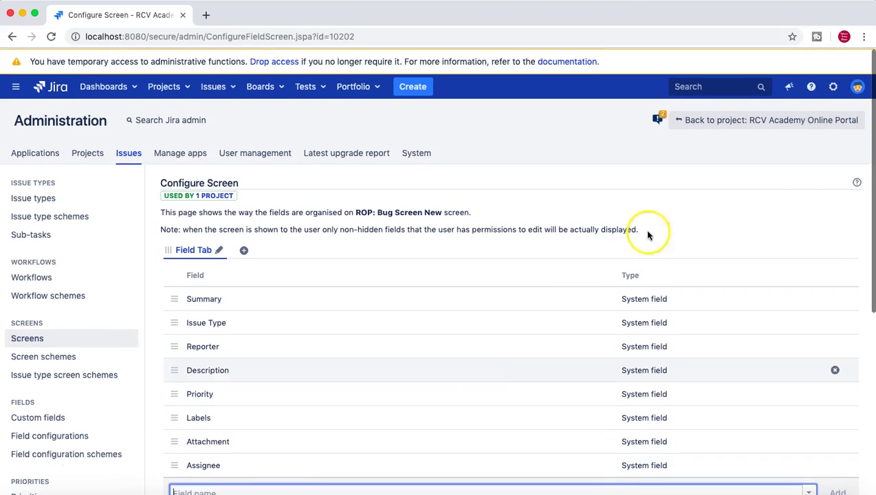
Return to the RCV Academy Online Portal project and start a new Bug issue in ROP
click(689, 117)
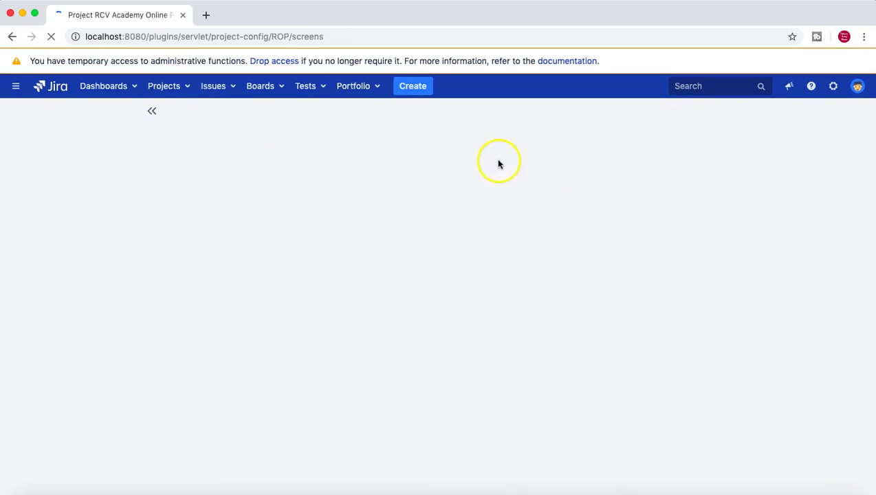
click(411, 90)
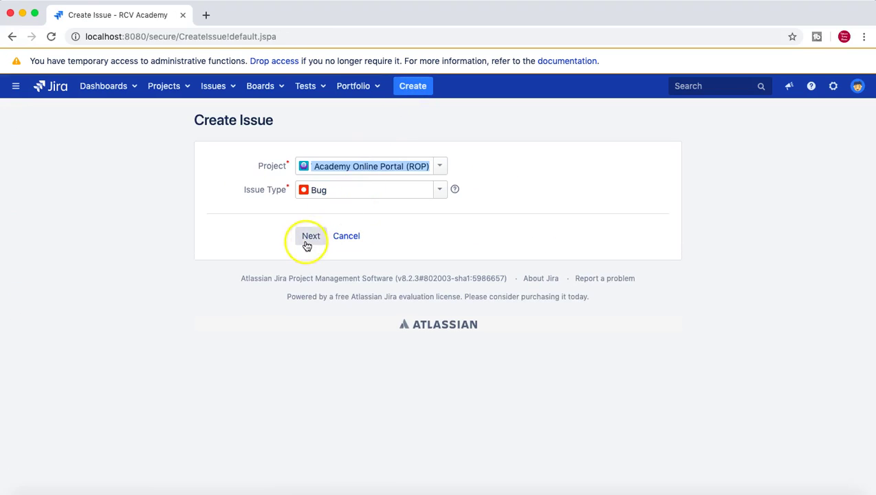
click(310, 236)
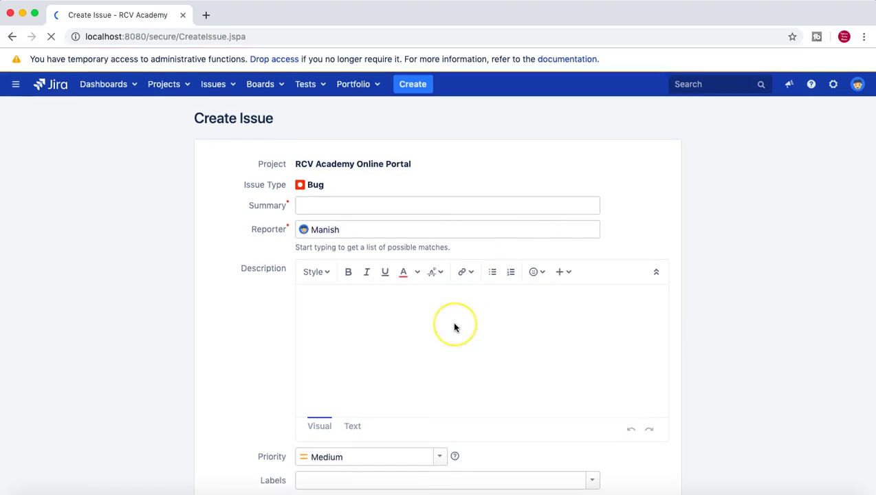
Scroll the Bug Create Issue form to confirm Environment and Linked Issues are gone
scroll(454, 327, down, 3)
scroll(453, 327, up, 1)
scroll(453, 327, up, 3)
scroll(454, 327, down, 4)
scroll(453, 327, up, 5)
scroll(454, 327, down, 3)
scroll(454, 327, up, 3)
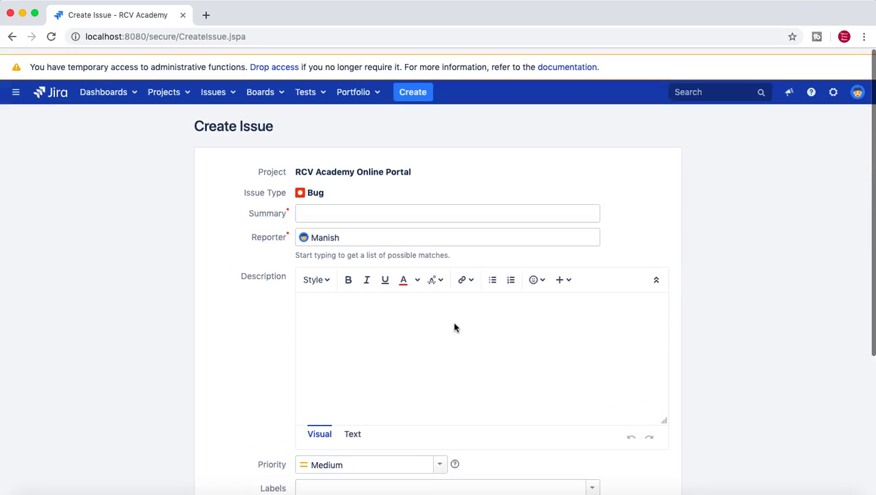
scroll(451, 323, down, 1)
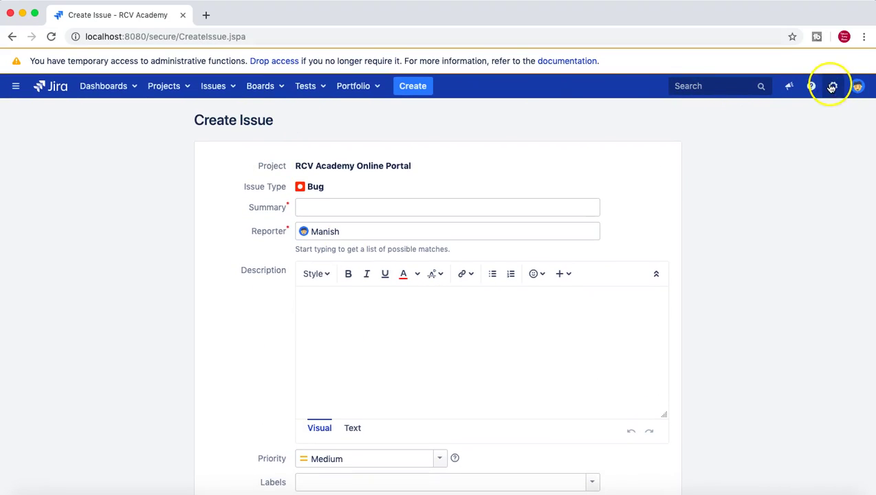
scroll(430, 358, down, 3)
Cancel the new issue and go to the Screens page under Settings > Issues
click(354, 389)
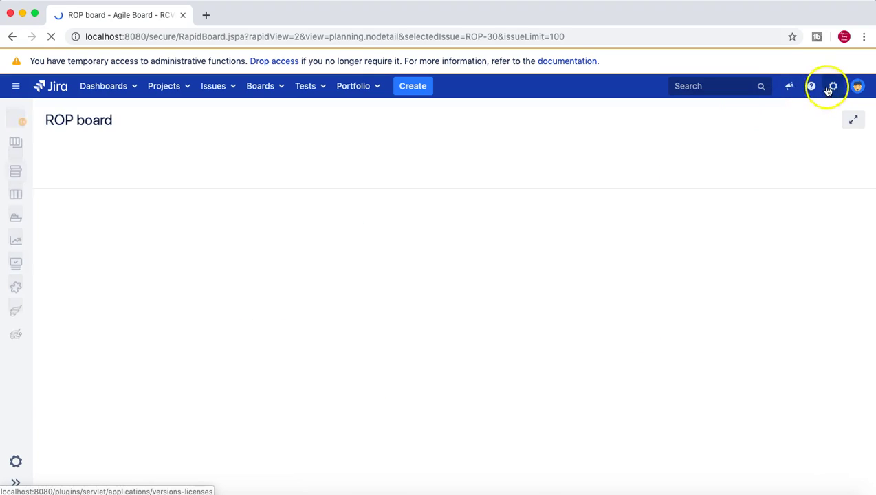
click(833, 87)
click(765, 167)
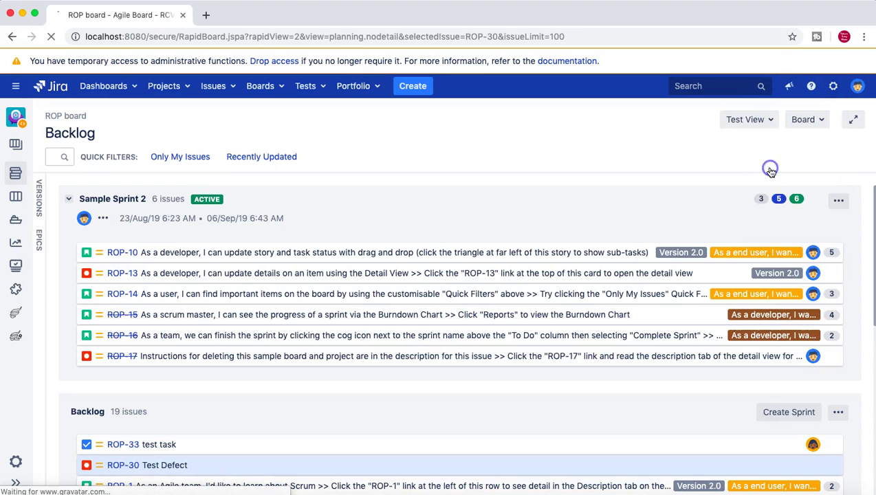
scroll(364, 323, down, 2)
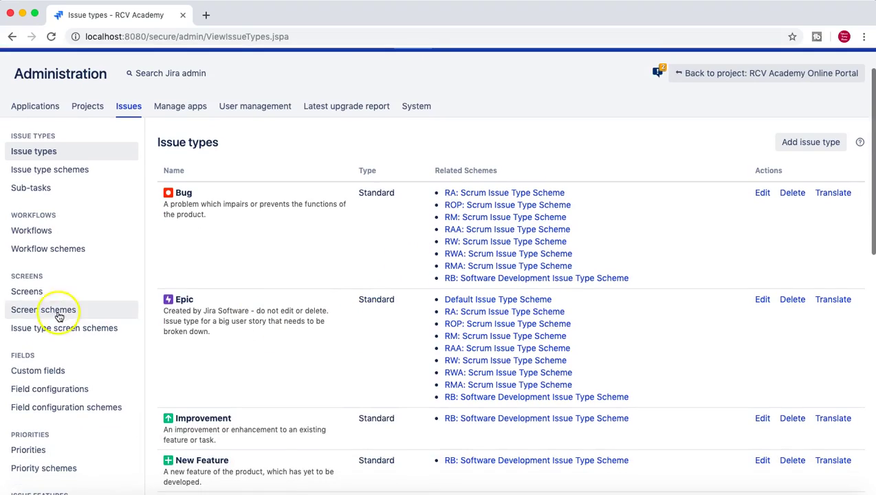
click(58, 294)
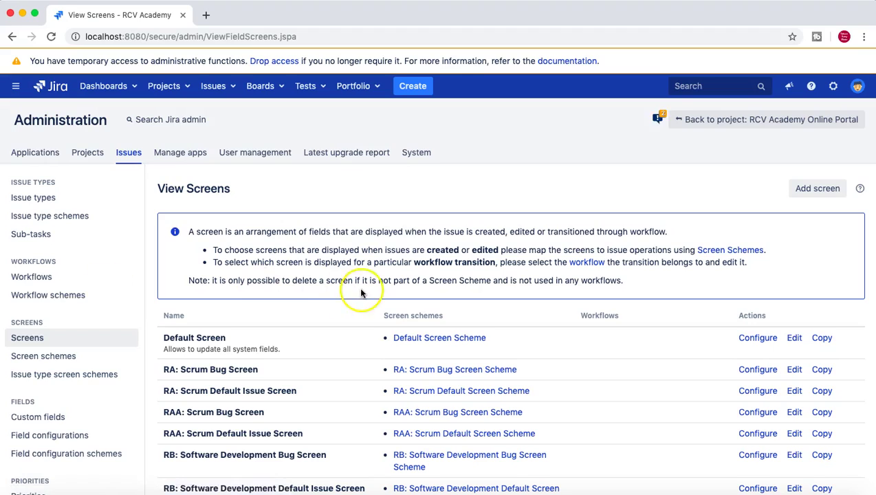
Review the View Screens list, noting RCV Sample Screen has no screen scheme
scroll(360, 291, down, 5)
scroll(360, 293, down, 1)
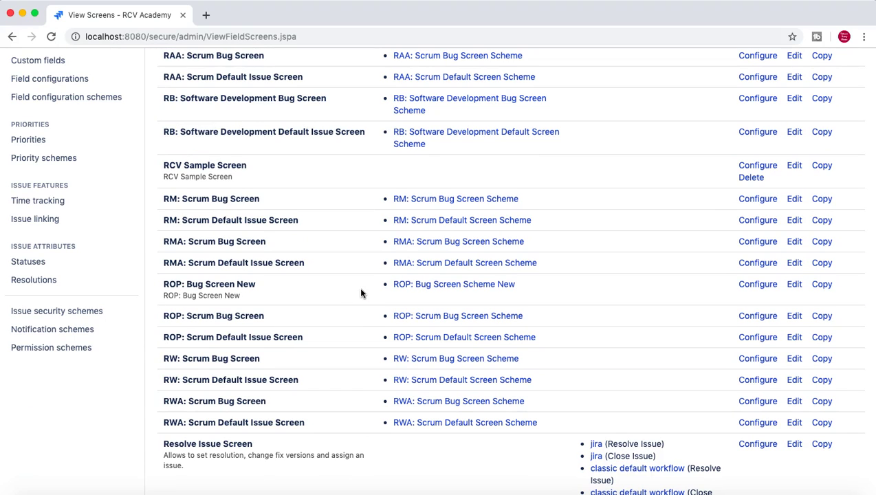
scroll(360, 293, up, 2)
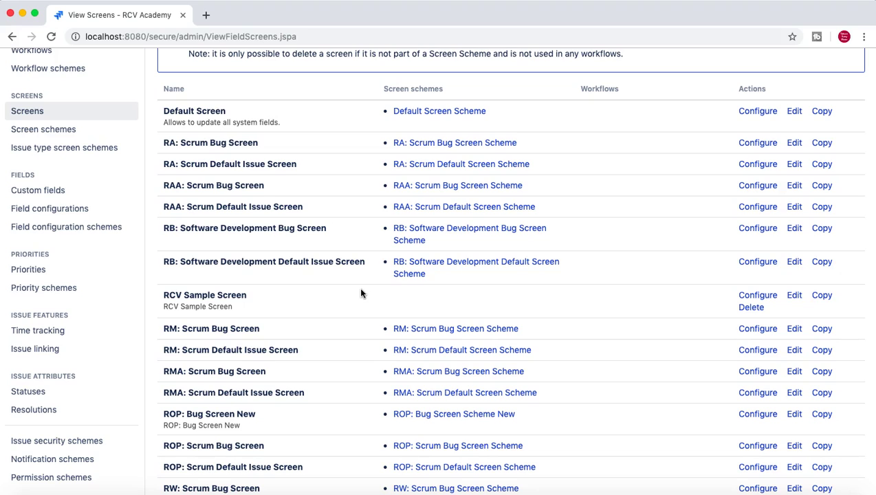
scroll(360, 293, up, 1)
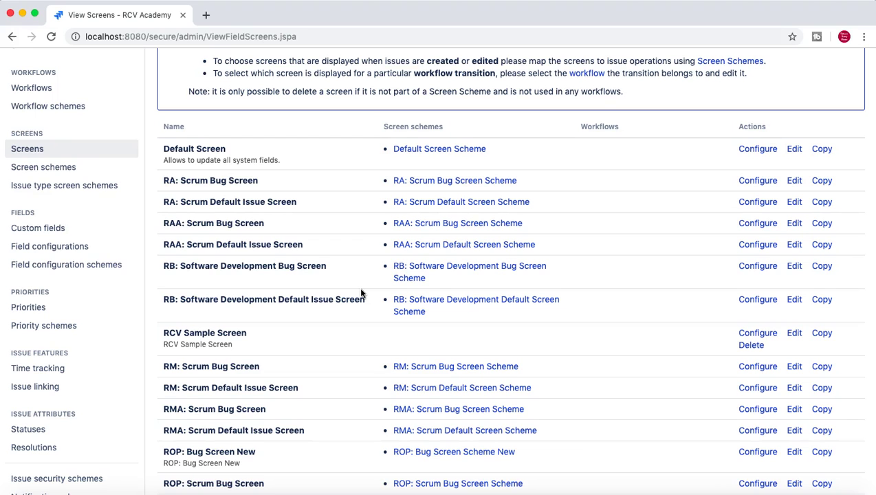
scroll(360, 294, up, 3)
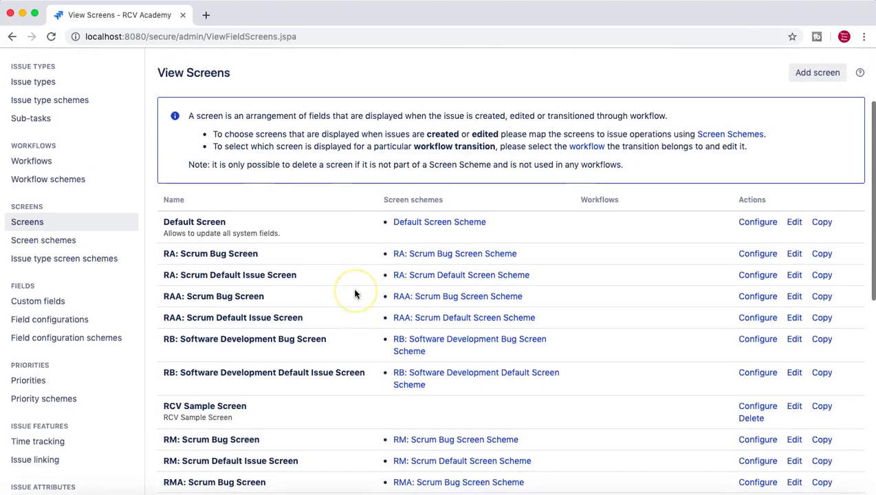
scroll(355, 294, down, 1)
scroll(355, 295, up, 2)
scroll(355, 294, up, 1)
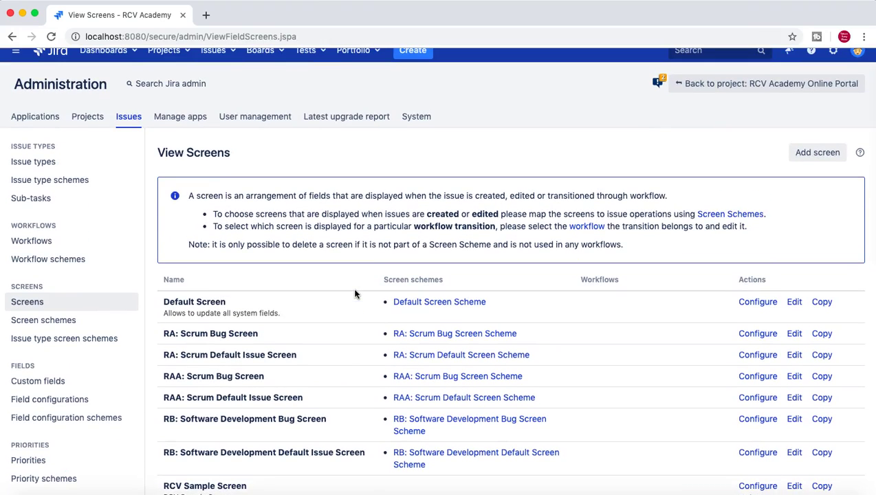